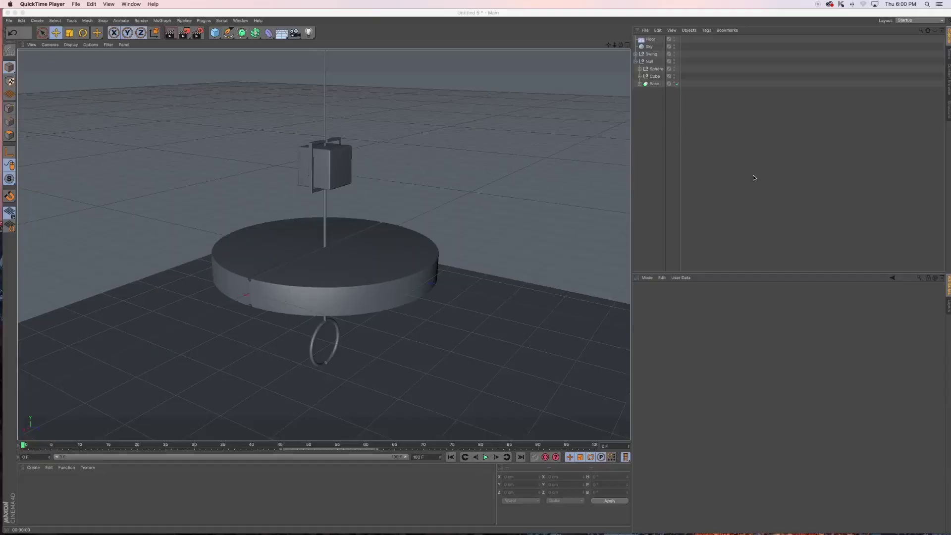
Create a new material, Mat, and drag it onto the Floor in the viewport
double_click(138, 496)
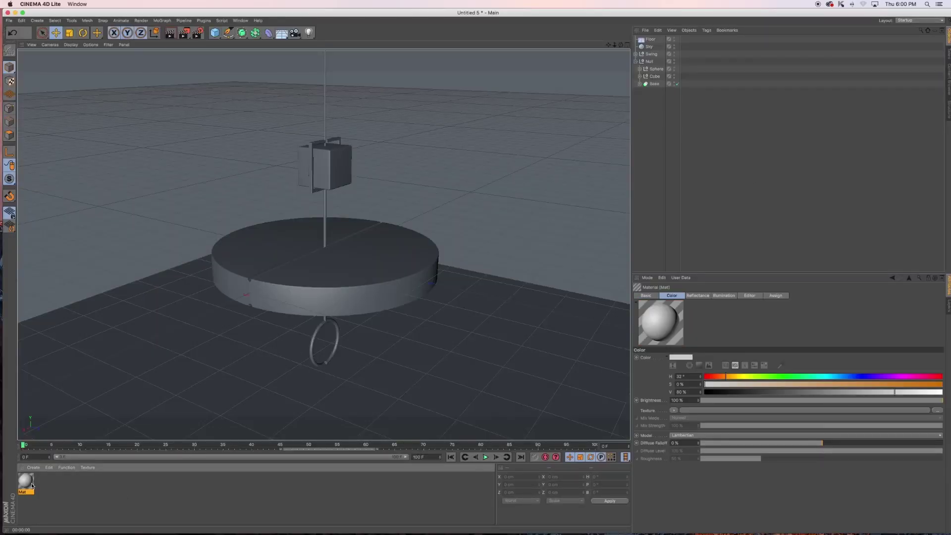
left_click_drag(32, 485, 90, 285)
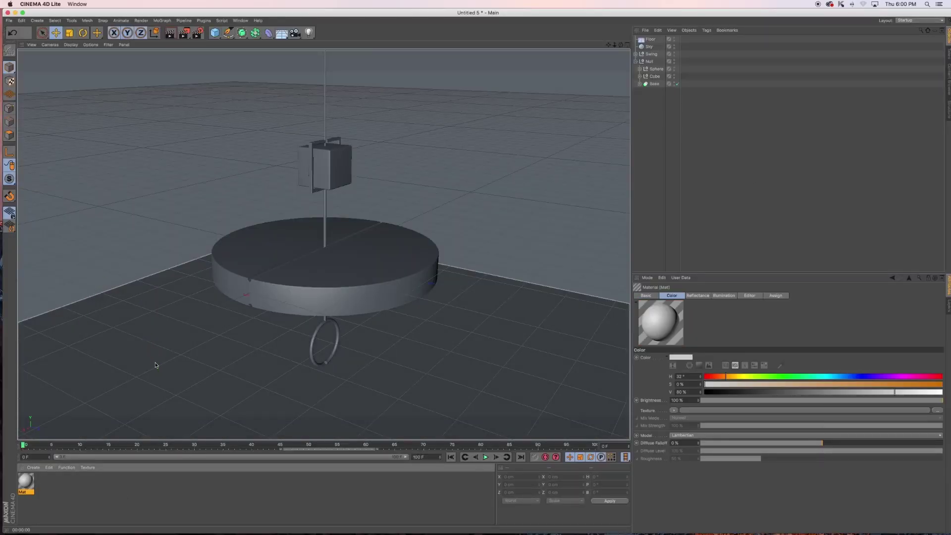
left_click_drag(124, 257, 157, 369)
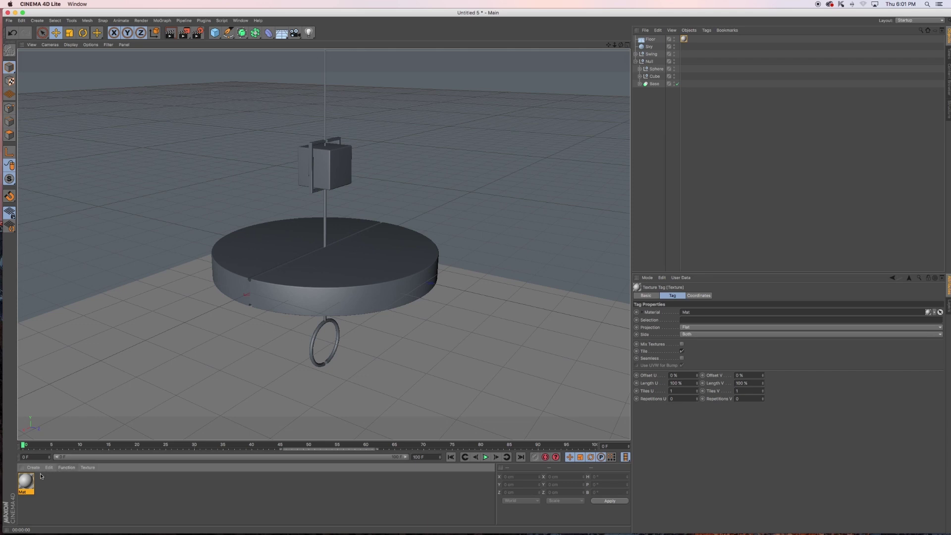
Set Mat's Color to a pale light cyan-teal
left_click(26, 482)
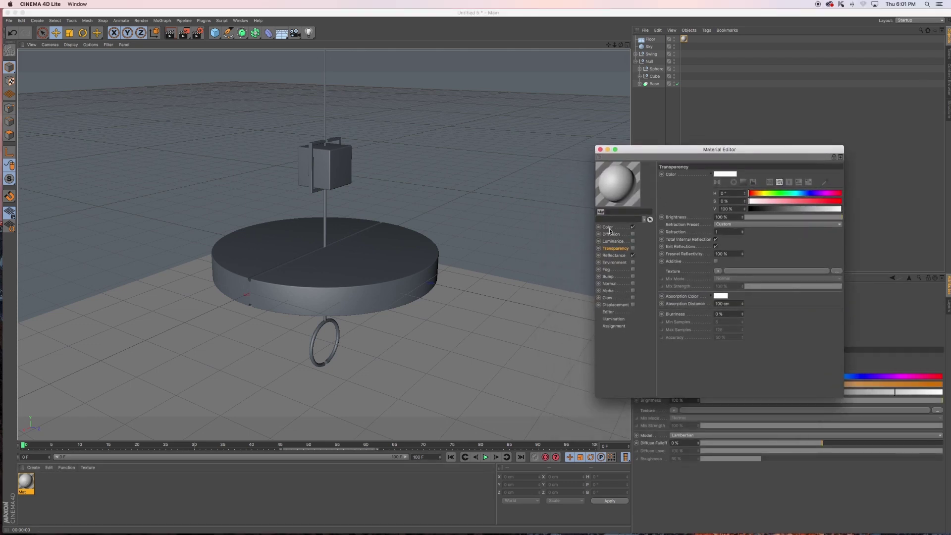
left_click(608, 227)
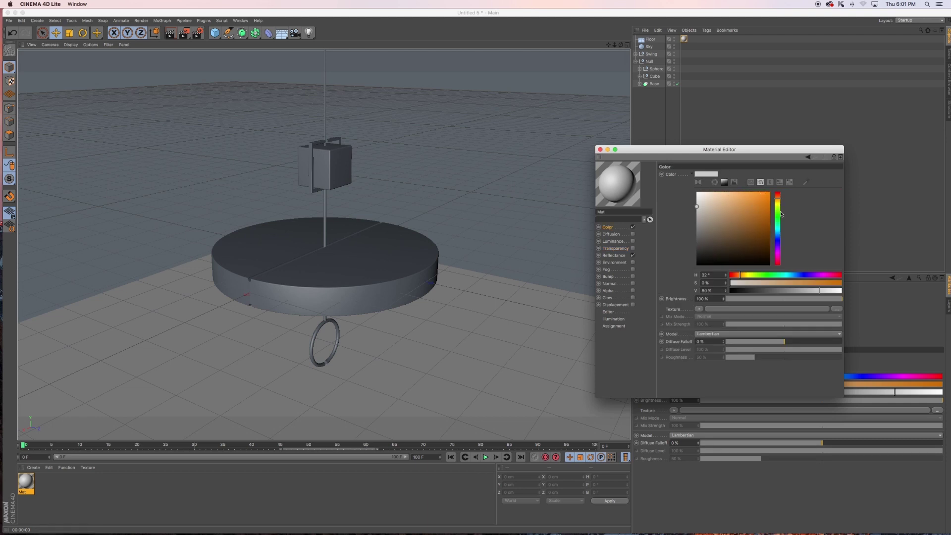
left_click(778, 231)
left_click_drag(733, 208, 746, 192)
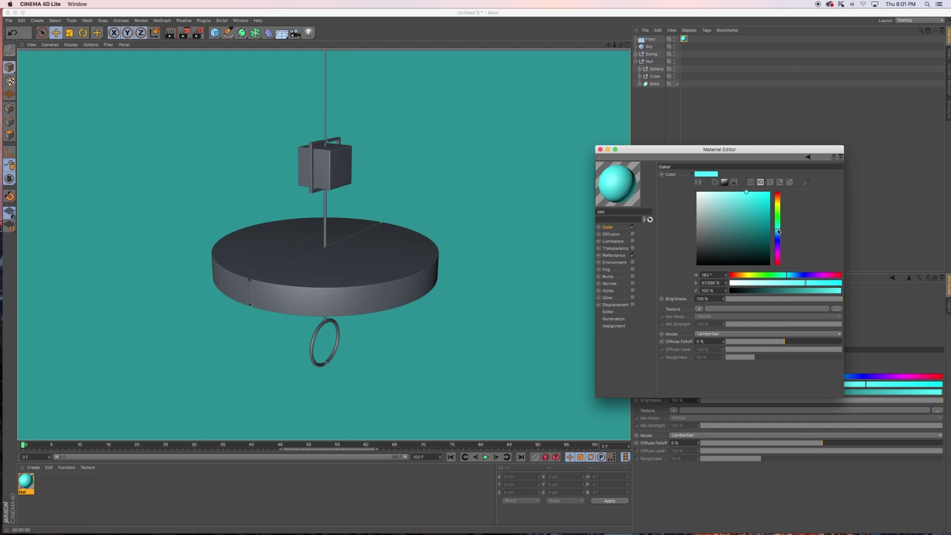
left_click(778, 232)
left_click(778, 233)
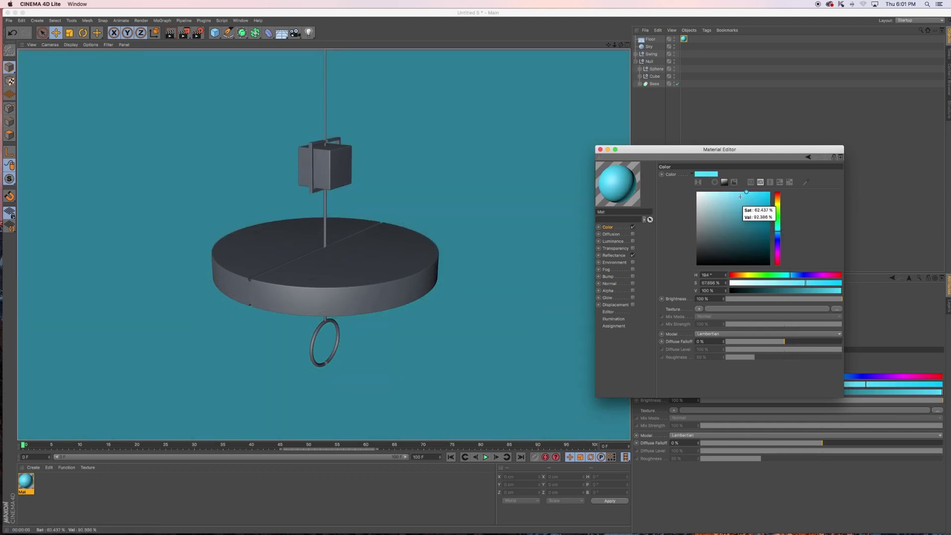
left_click(727, 191)
left_click(719, 192)
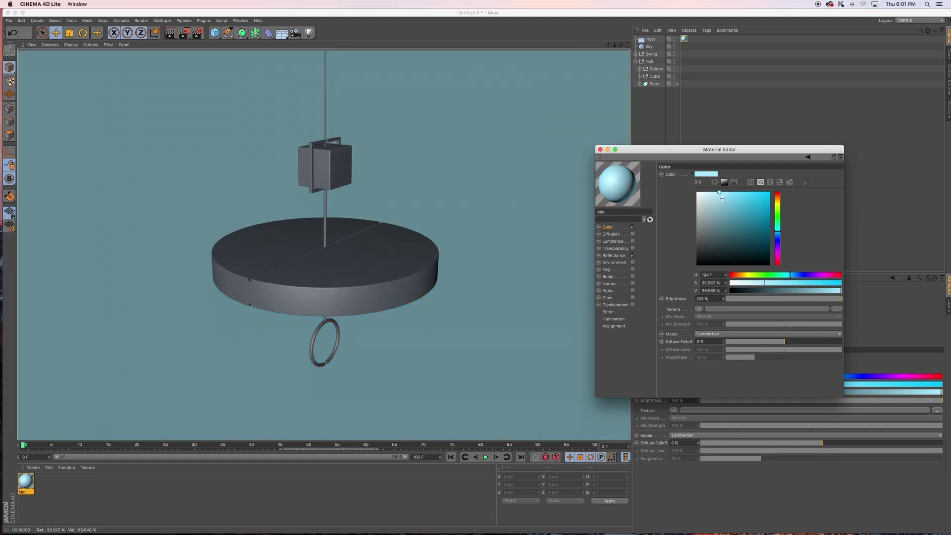
left_click(726, 192)
Enable Luminance on Mat with a light cyan colour, then move the editor aside
left_click(620, 241)
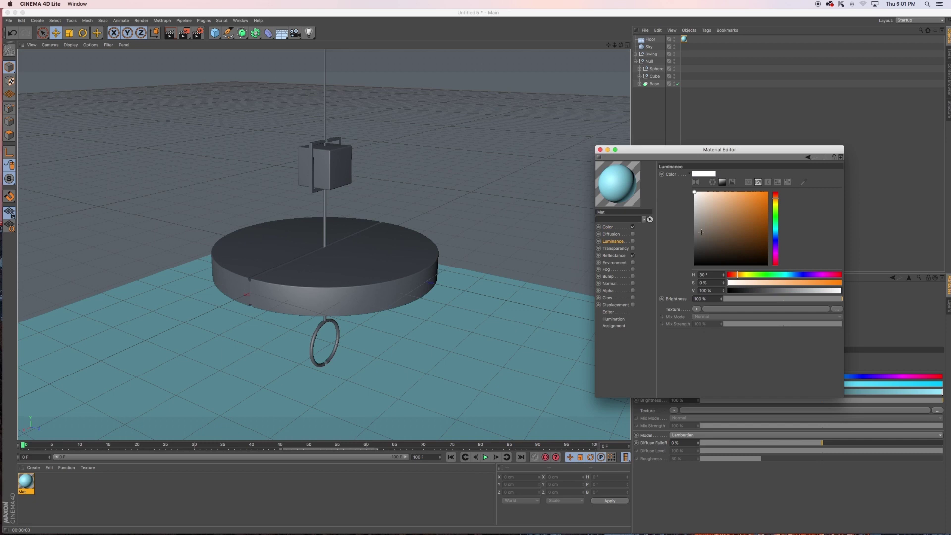
left_click(802, 182)
left_click(617, 184)
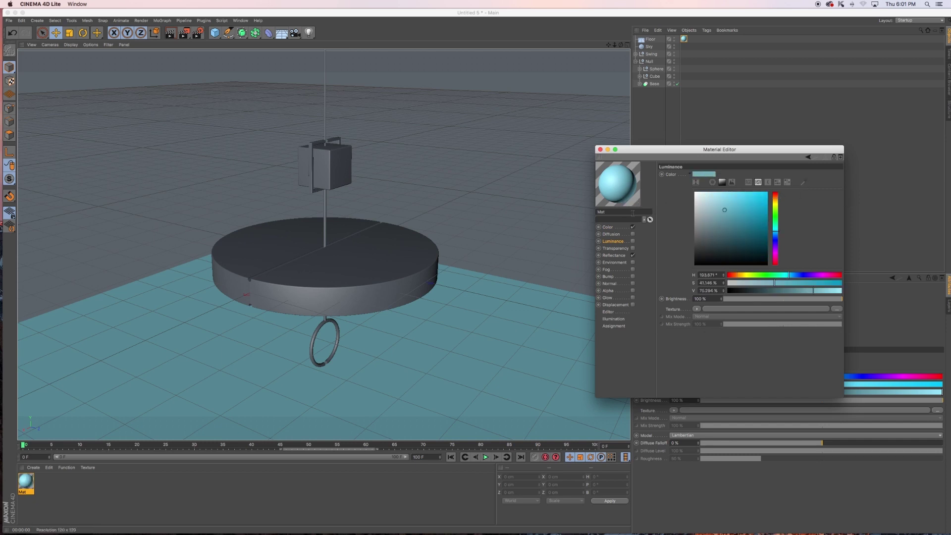
left_click(632, 241)
left_click_drag(790, 292, 816, 291)
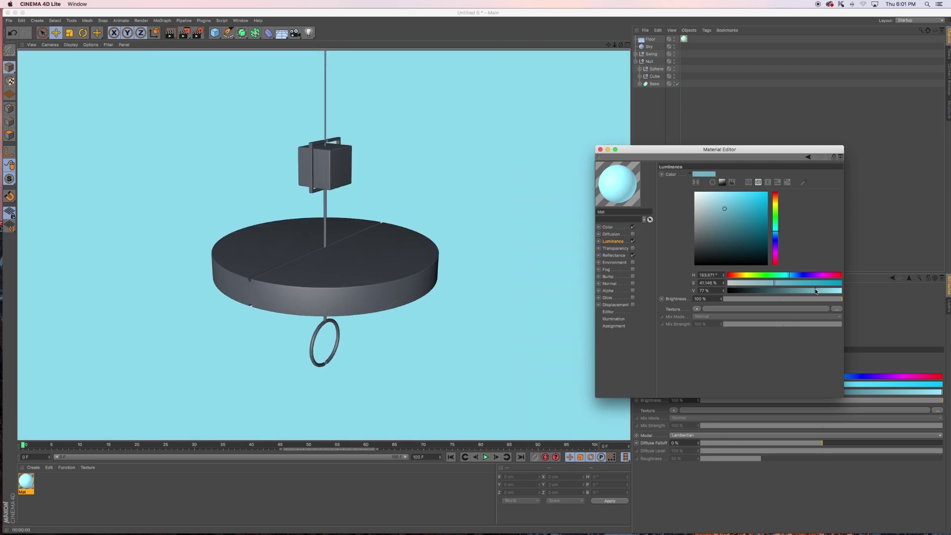
left_click_drag(667, 152, 755, 149)
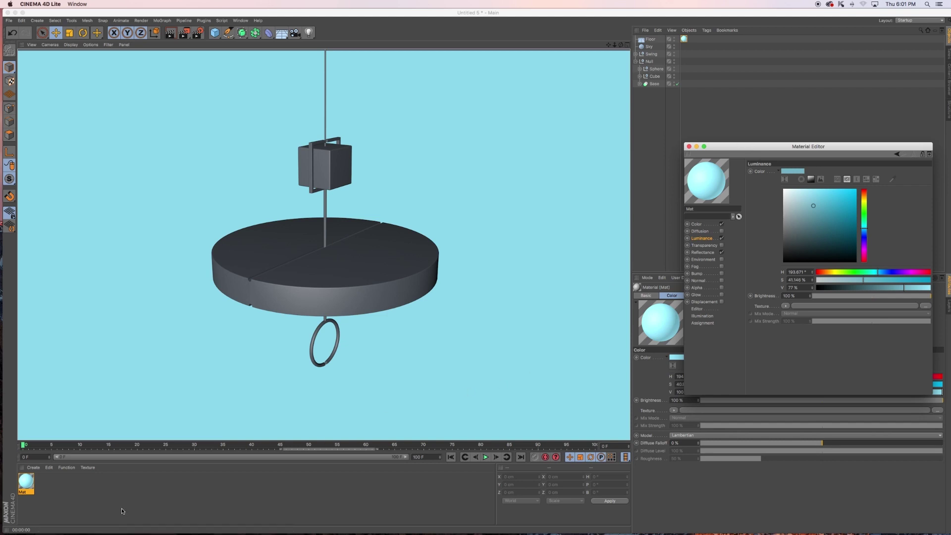
Create Mat.1 and apply it to the Base object, undoing a misplaced first assignment
double_click(90, 498)
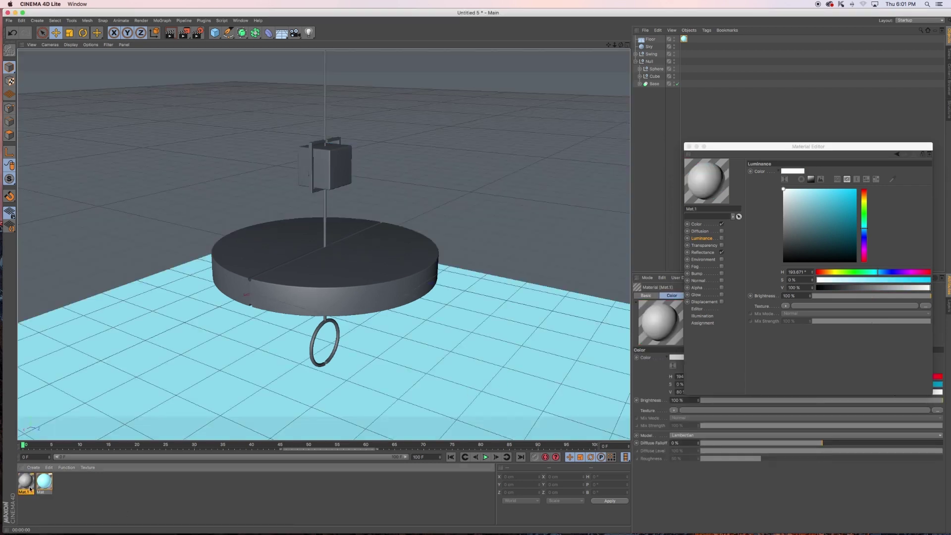
left_click_drag(29, 488, 408, 270)
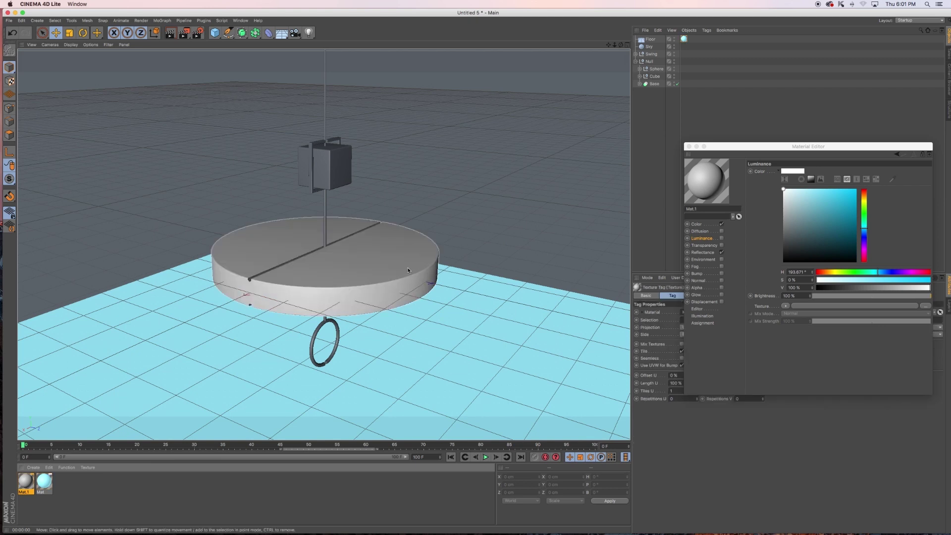
key("super+z")
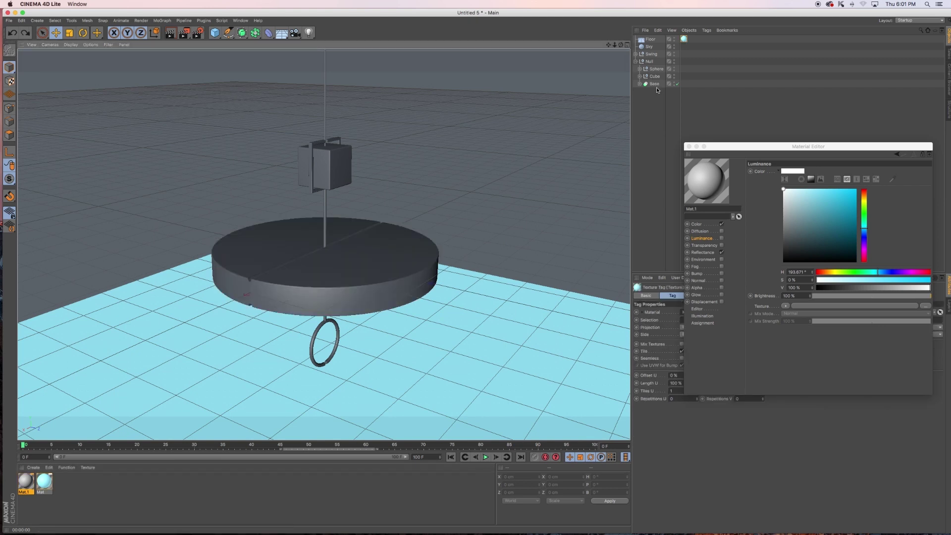
key("super+z")
left_click_drag(26, 487, 654, 85)
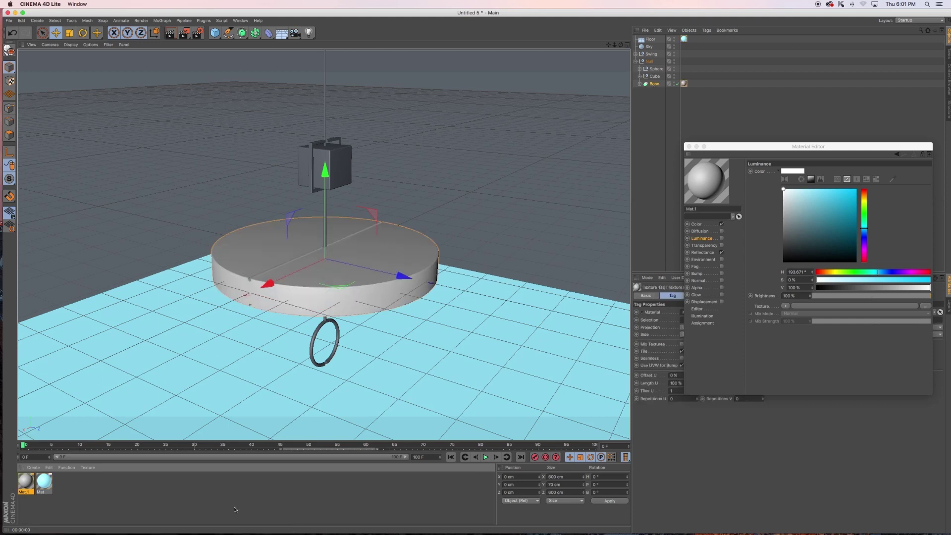
Colour Mat.1 teal (H 184°, S 73.6%, V 70.6%), previewing with Render View
double_click(24, 486)
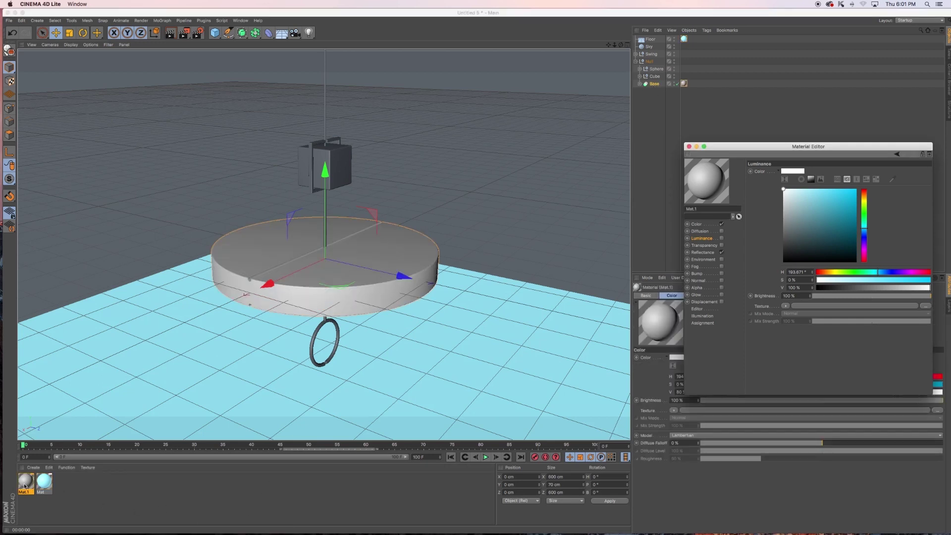
left_click_drag(812, 147, 722, 159)
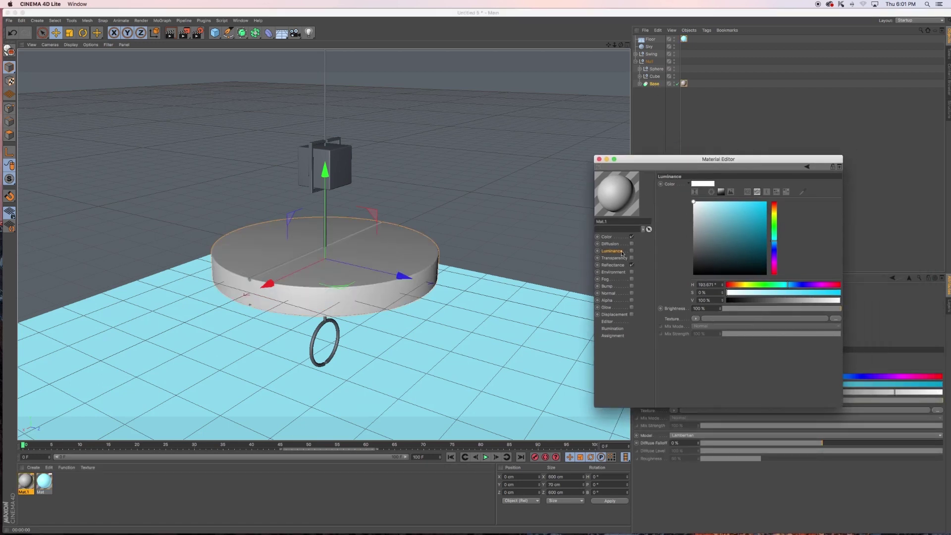
left_click(607, 237)
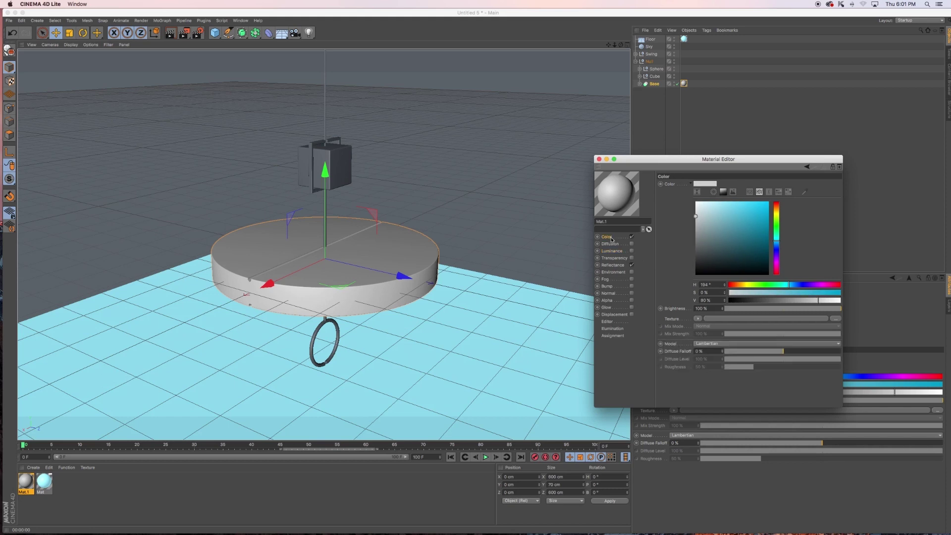
left_click_drag(762, 235, 755, 236)
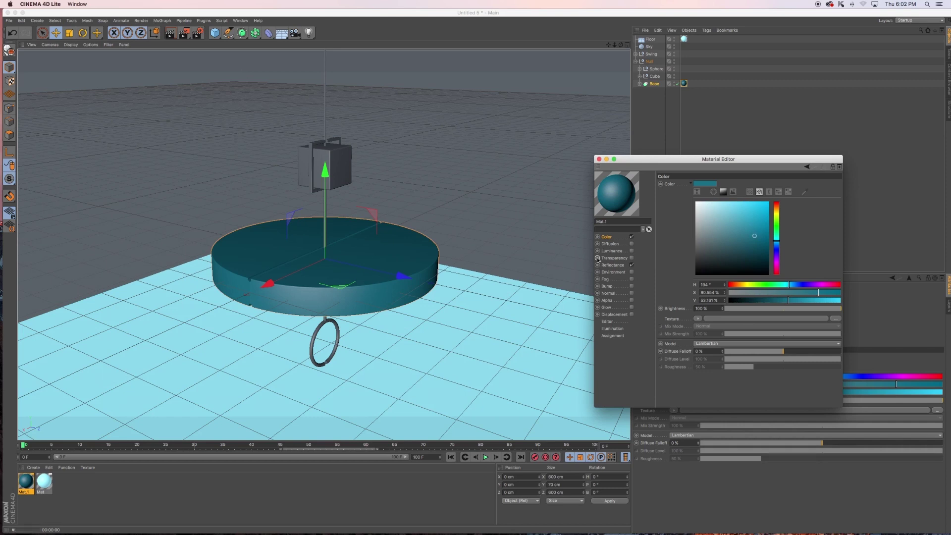
key("ctrl+r")
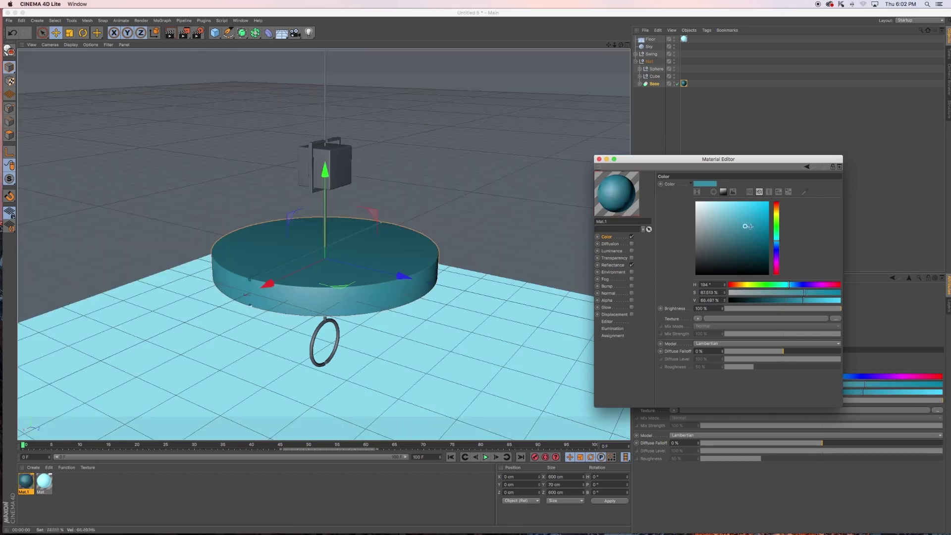
left_click(745, 226)
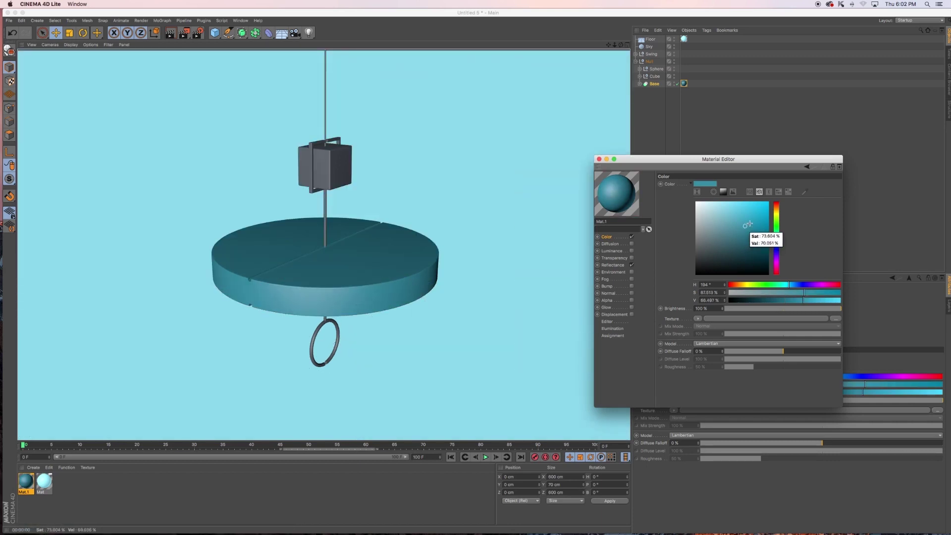
left_click(749, 223)
key("ctrl+r")
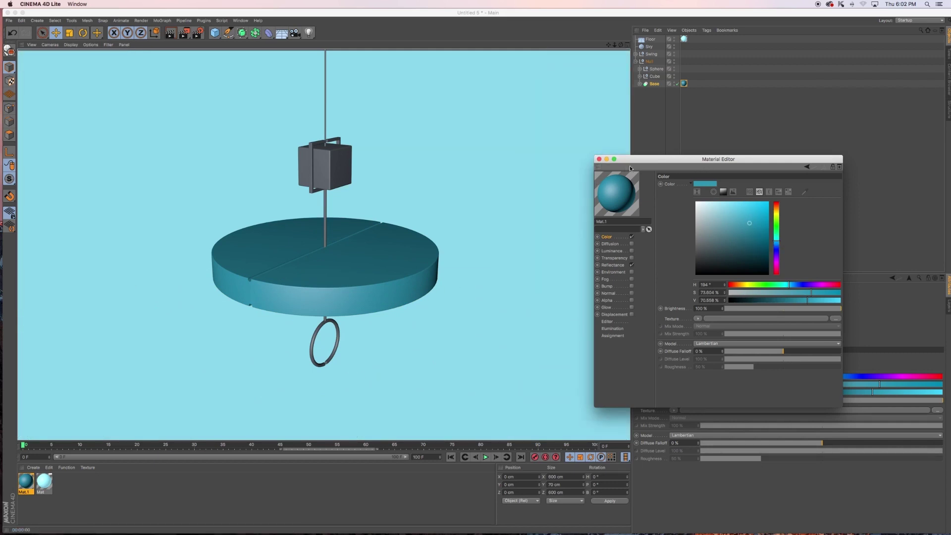
Replace Mat.1's default reflectance with a Beckmann layer using the Dielectric PET preset, then render
left_click_drag(634, 163, 644, 164)
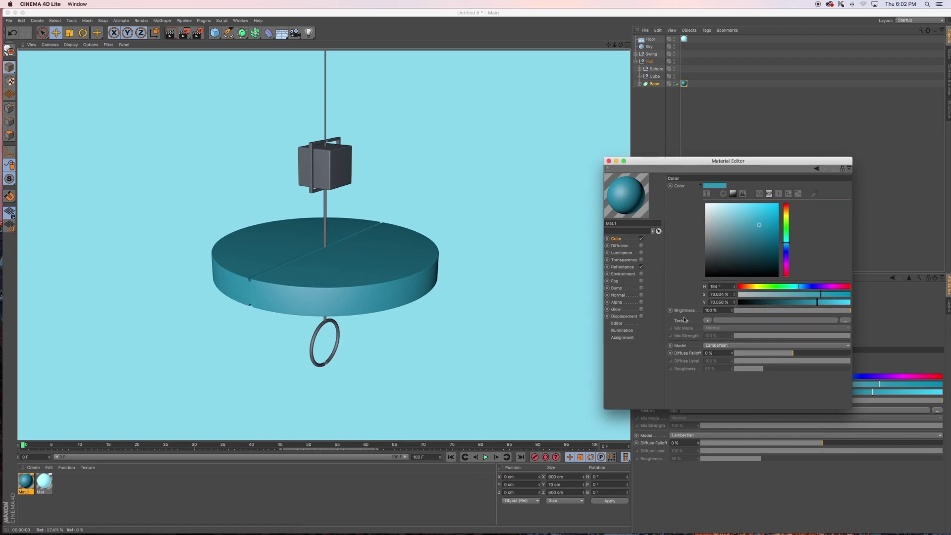
left_click(624, 268)
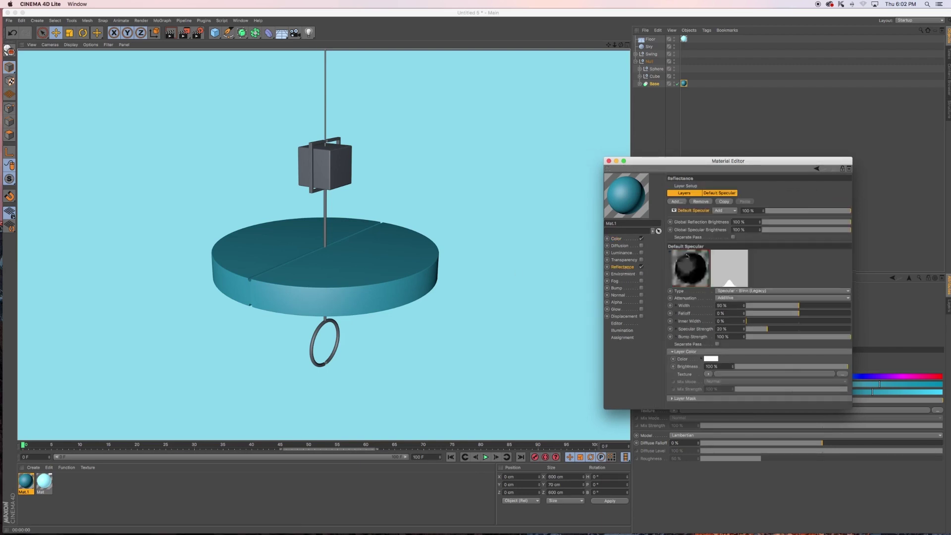
left_click(703, 201)
left_click(703, 255)
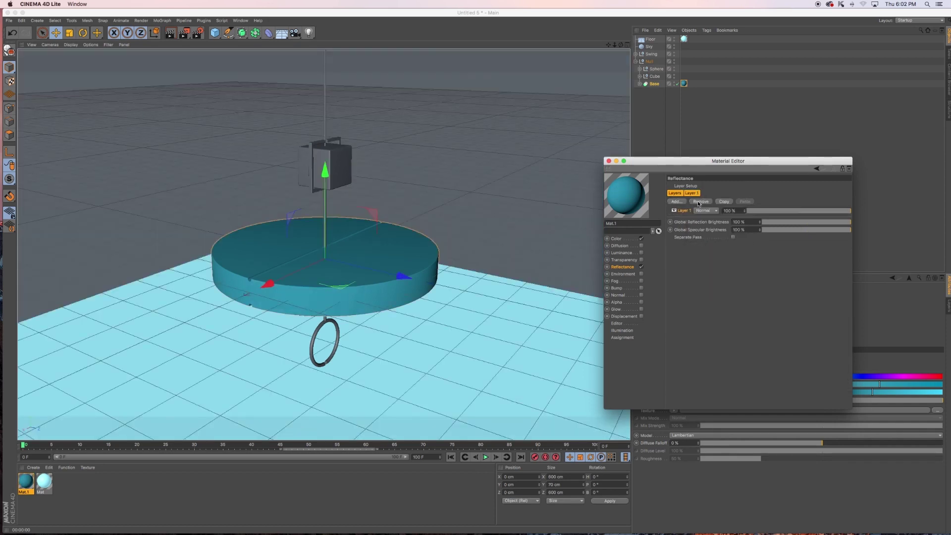
left_click(708, 390)
left_click(718, 398)
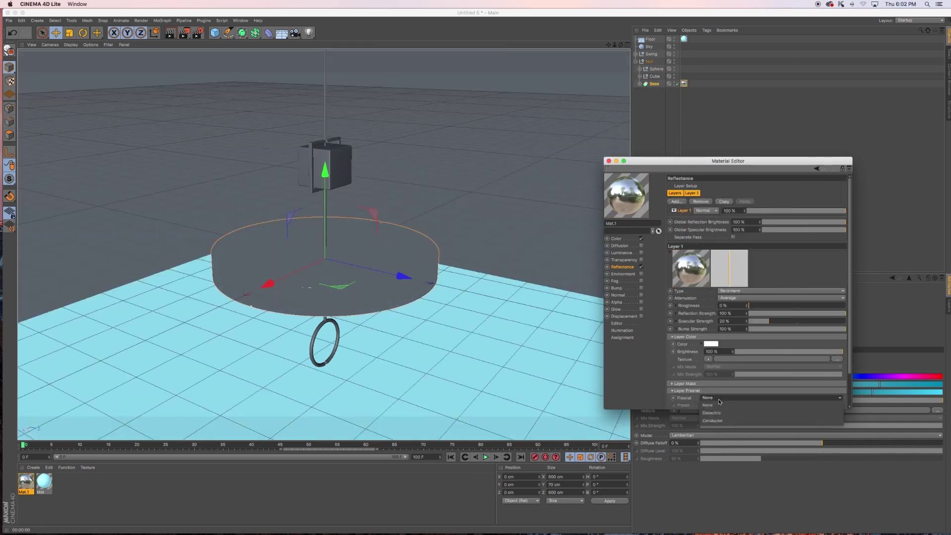
left_click(718, 405)
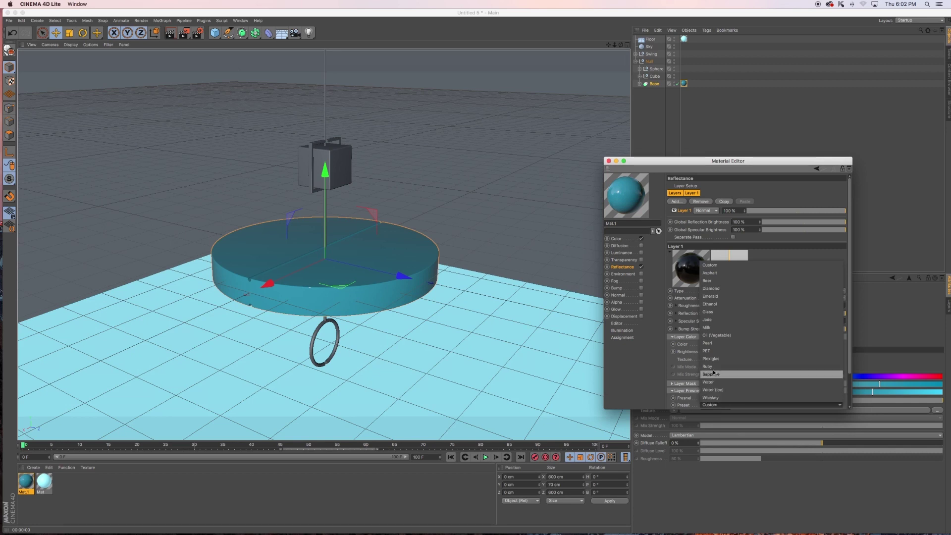
left_click(706, 351)
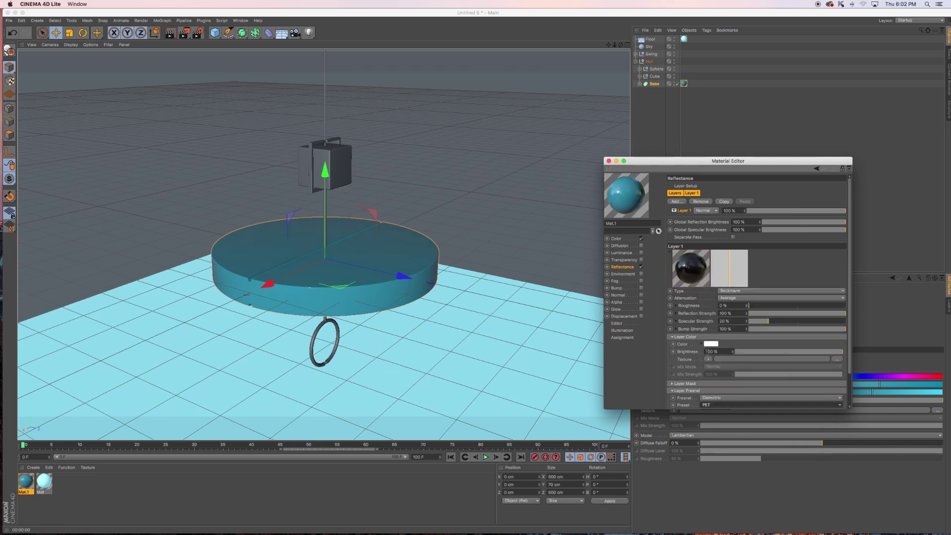
key("ctrl+r")
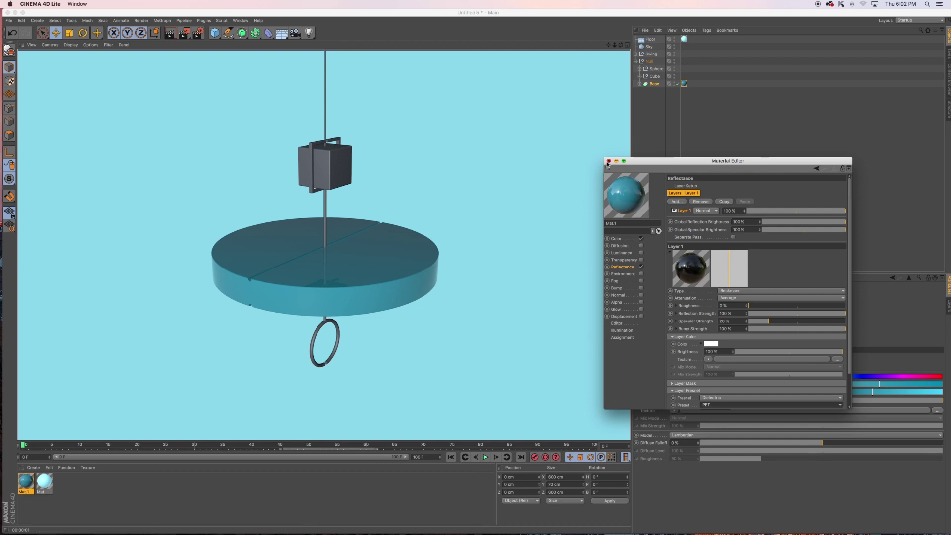
left_click(609, 162)
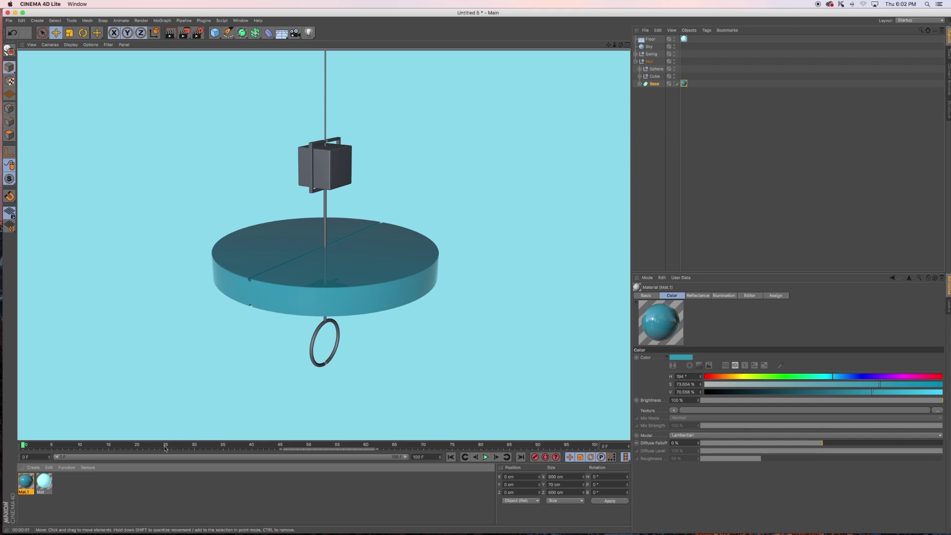
Create Mat.2 and apply it to the vertical rope and the Cube frame
double_click(57, 495)
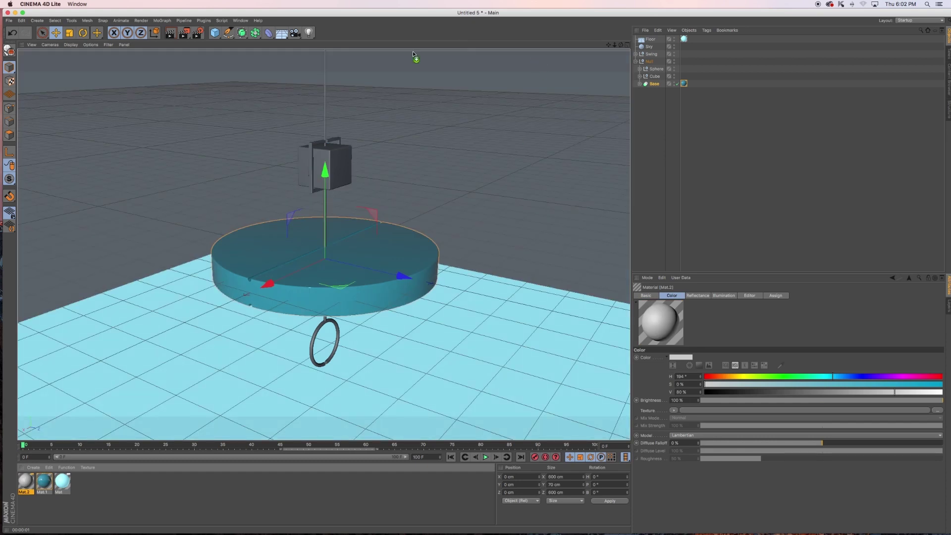
left_click_drag(413, 54, 325, 96)
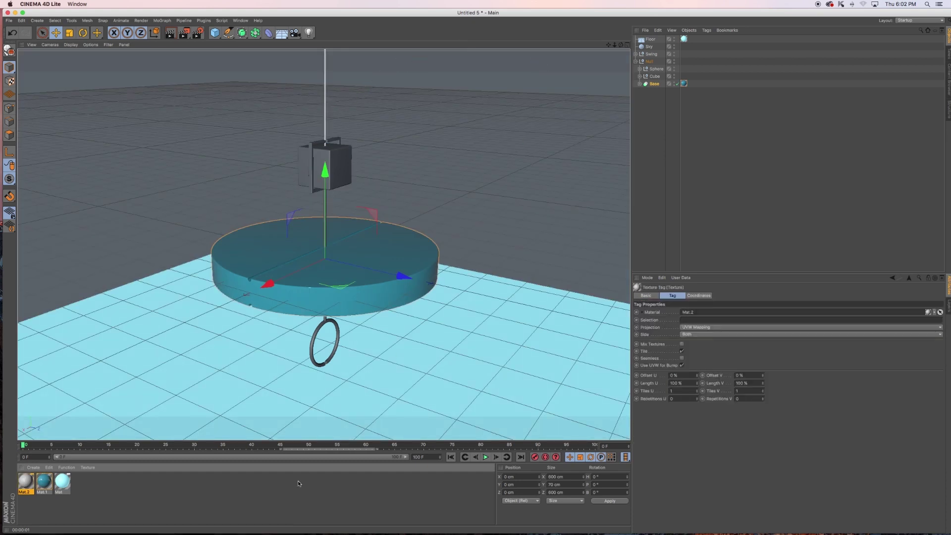
mouse_move(138, 447)
left_mouse_down()
mouse_move(247, 471)
mouse_move(216, 479)
left_mouse_up()
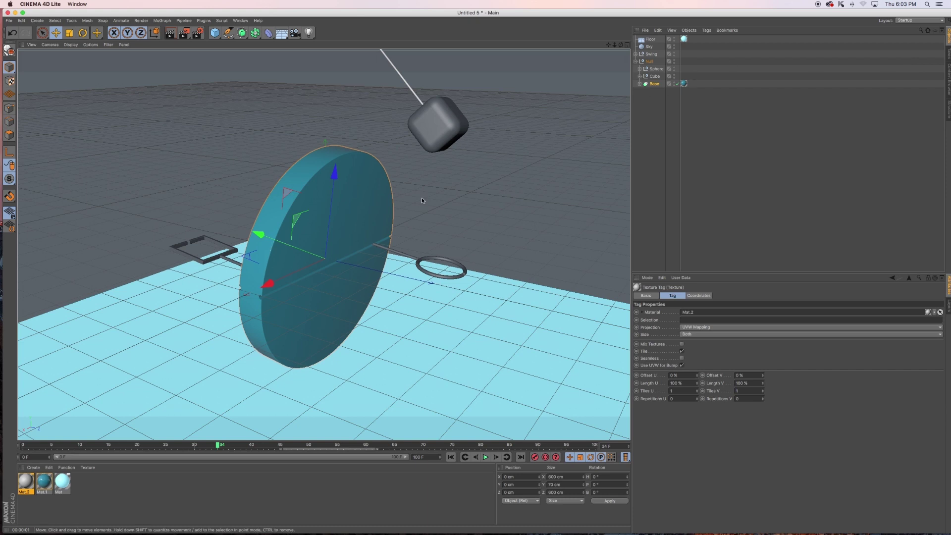
left_click_drag(27, 483, 683, 69)
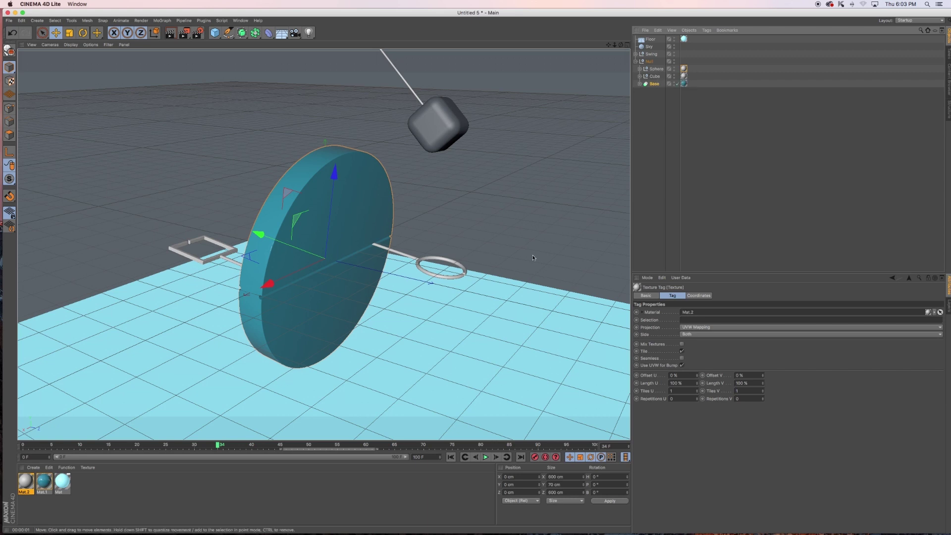
left_click(24, 485)
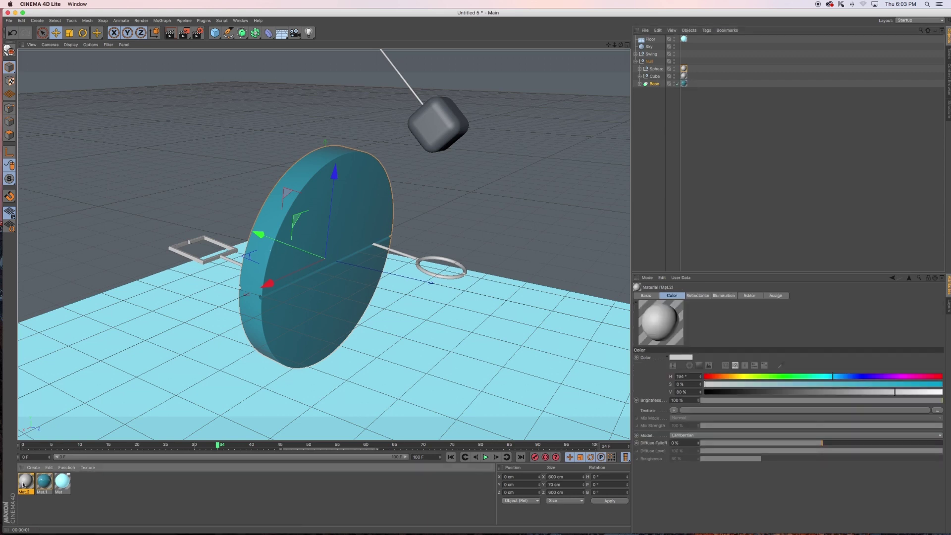
Replace Mat.2's default specular with a Beckmann layer using Conductor Fresnel and the Gold preset
double_click(660, 322)
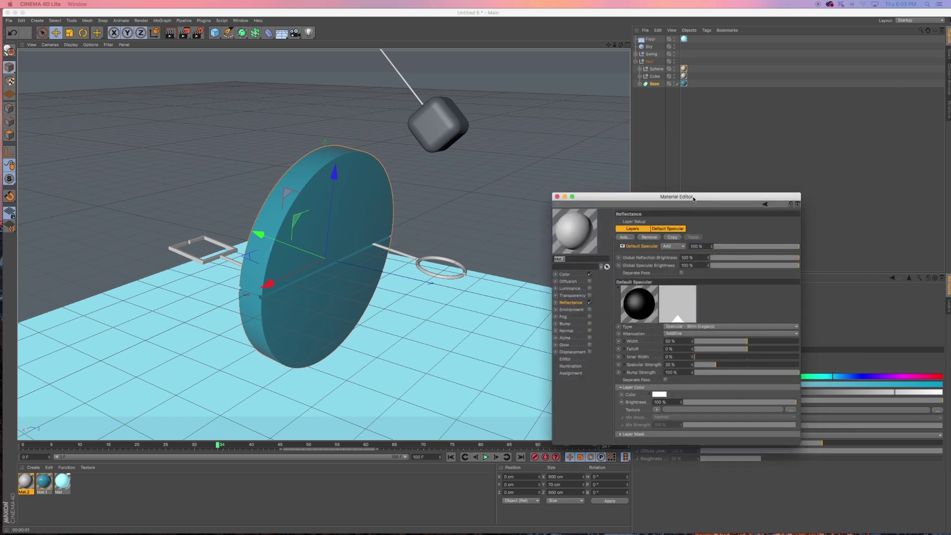
left_click(648, 237)
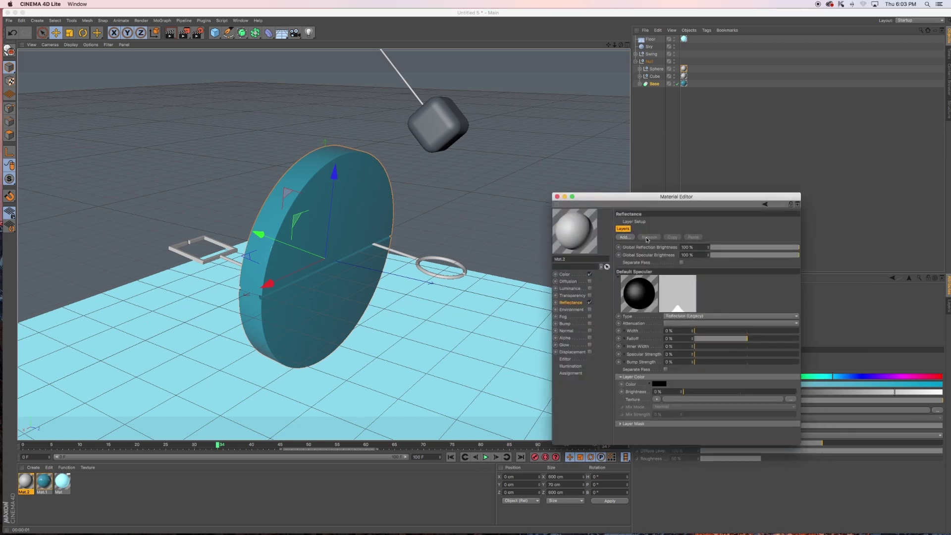
left_click(654, 242)
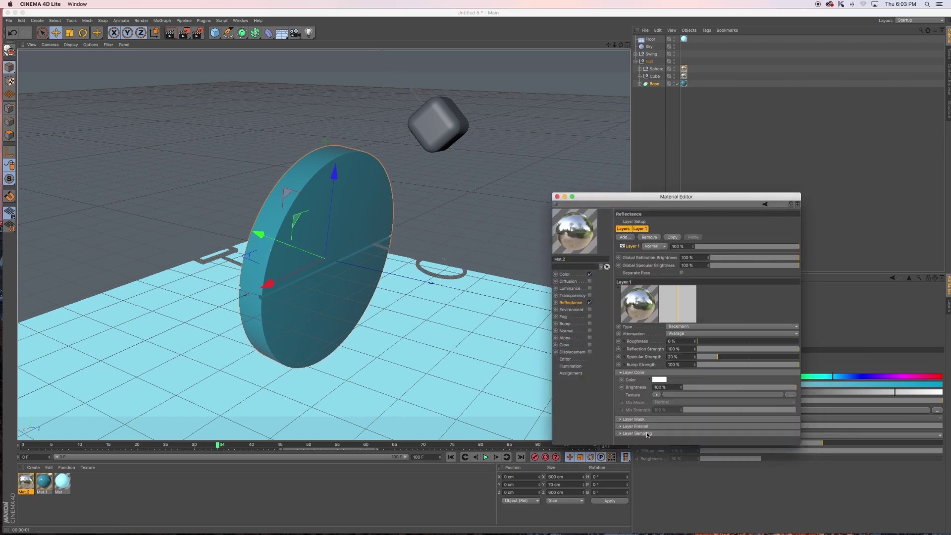
left_click(645, 426)
left_click(658, 434)
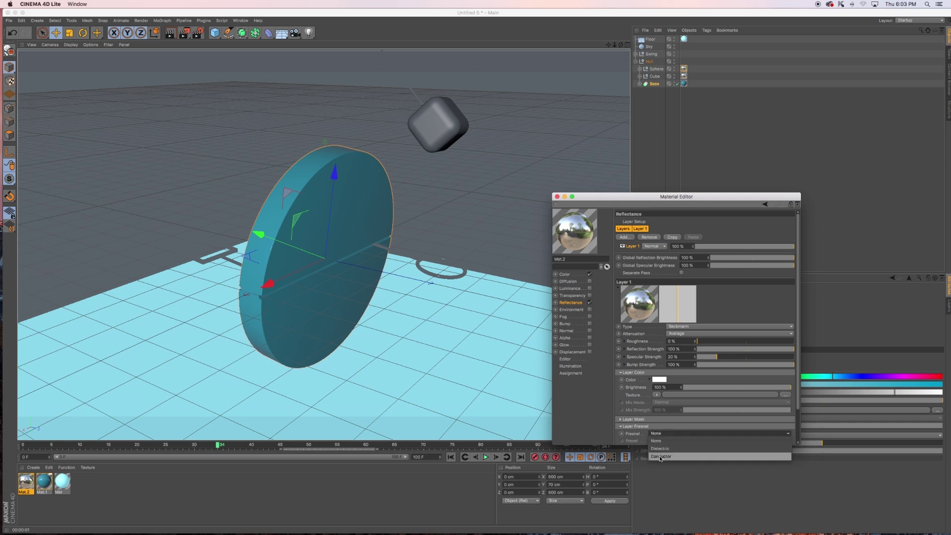
left_click(660, 456)
left_click(667, 442)
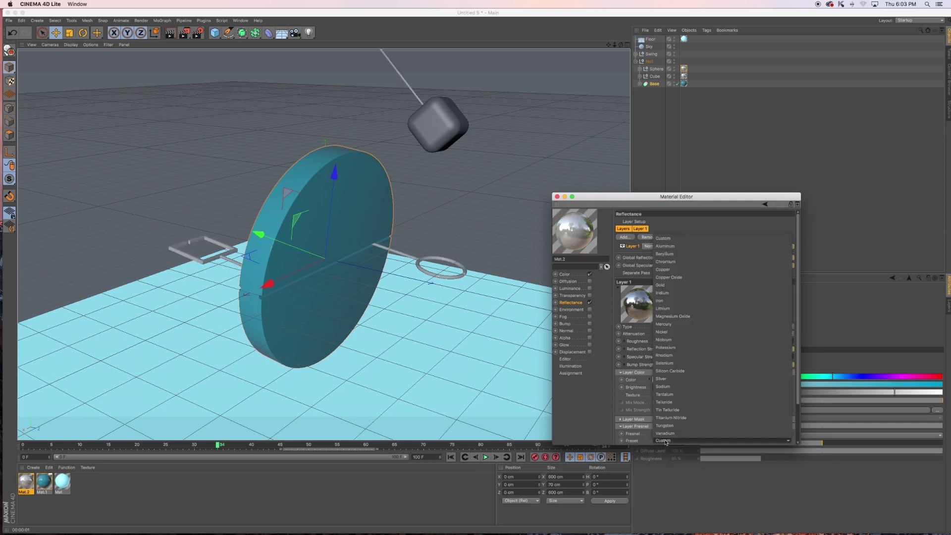
left_click(709, 285)
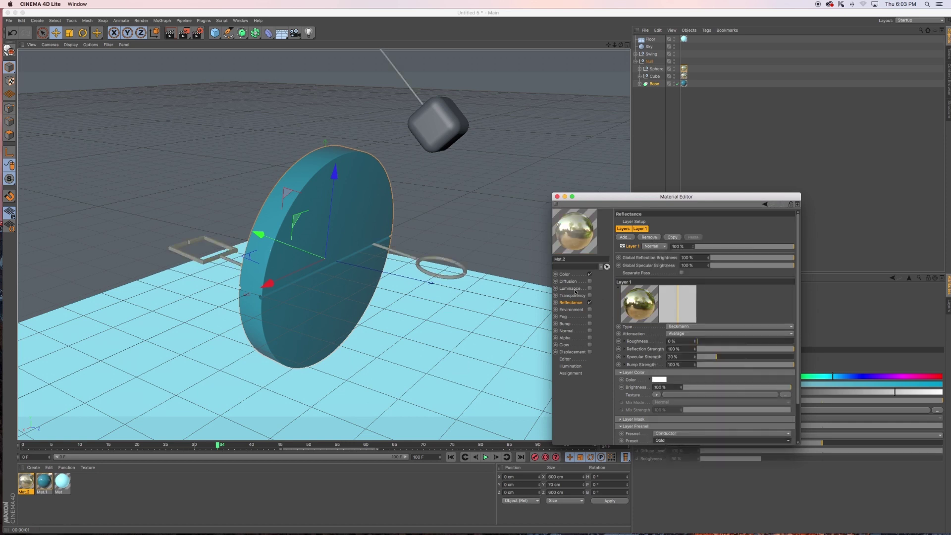
Set Mat.2's Color to deep gold (H 45, S 86.85, V 72.28) and close the editor
left_click(569, 276)
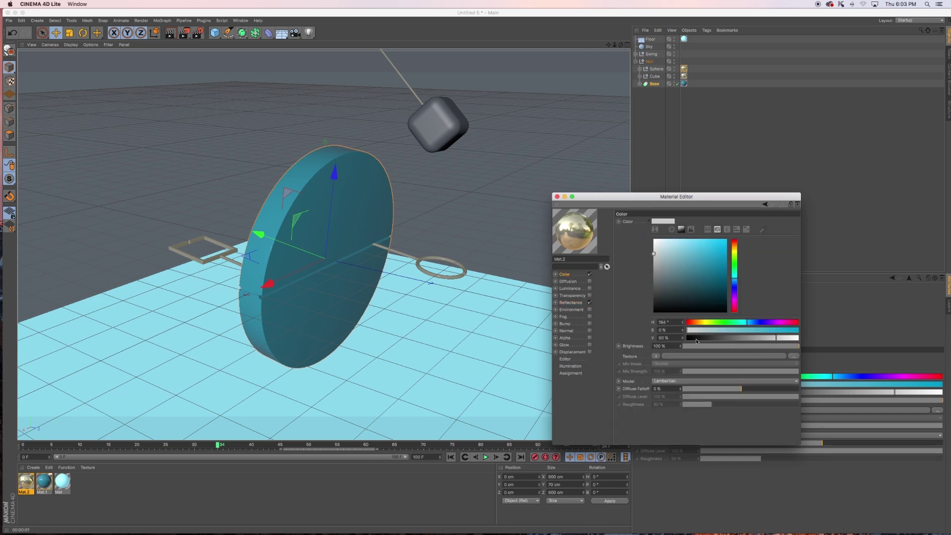
left_click(734, 252)
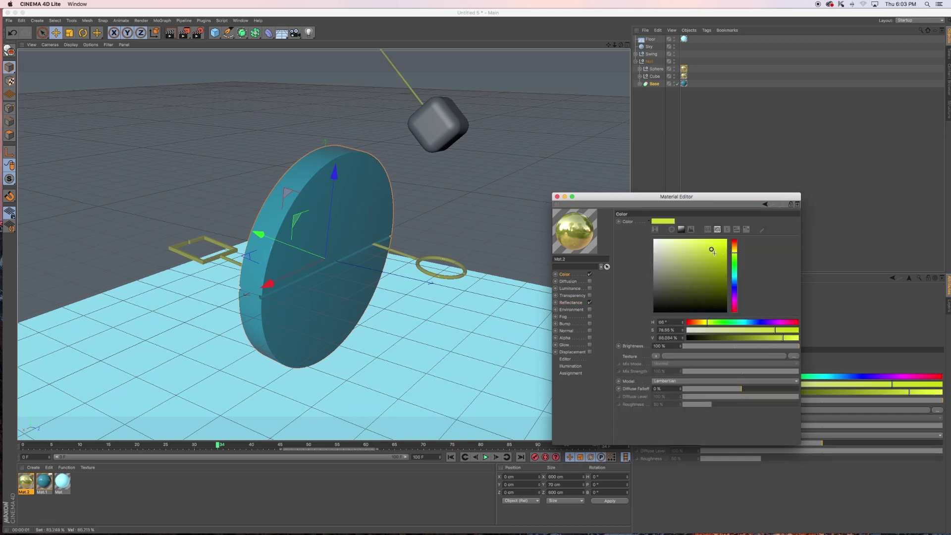
left_click(716, 259)
left_click(734, 244)
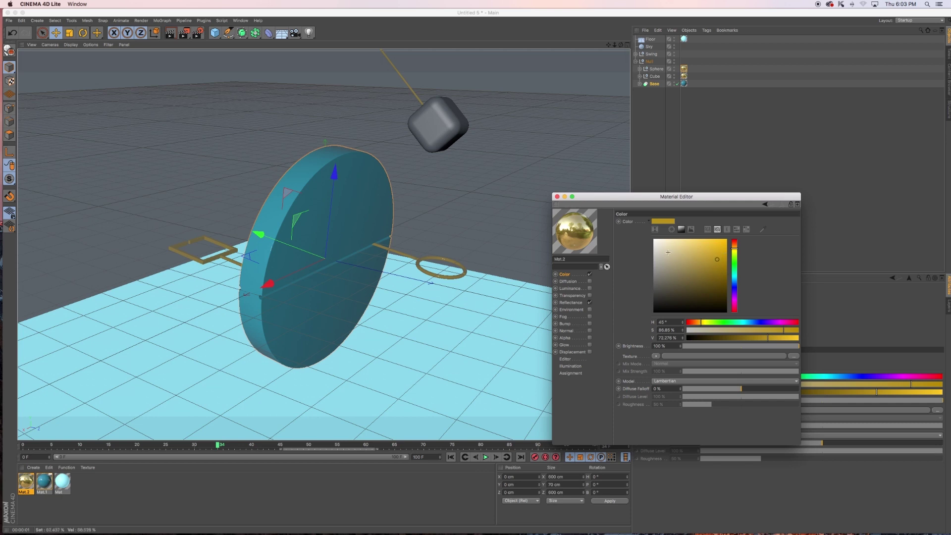
left_click(557, 197)
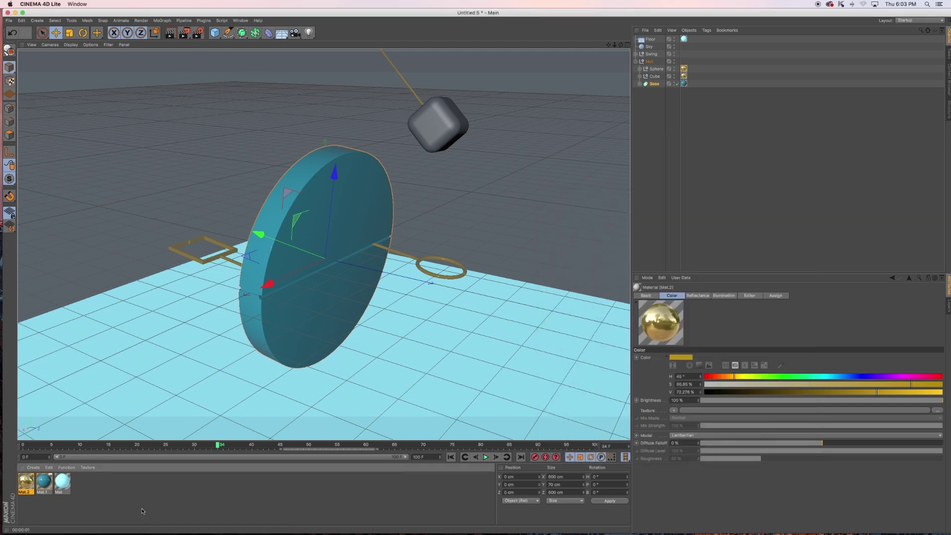
Apply new material Mat.3 to Sky and add a Compositing tag with Seen by Camera off
double_click(129, 493)
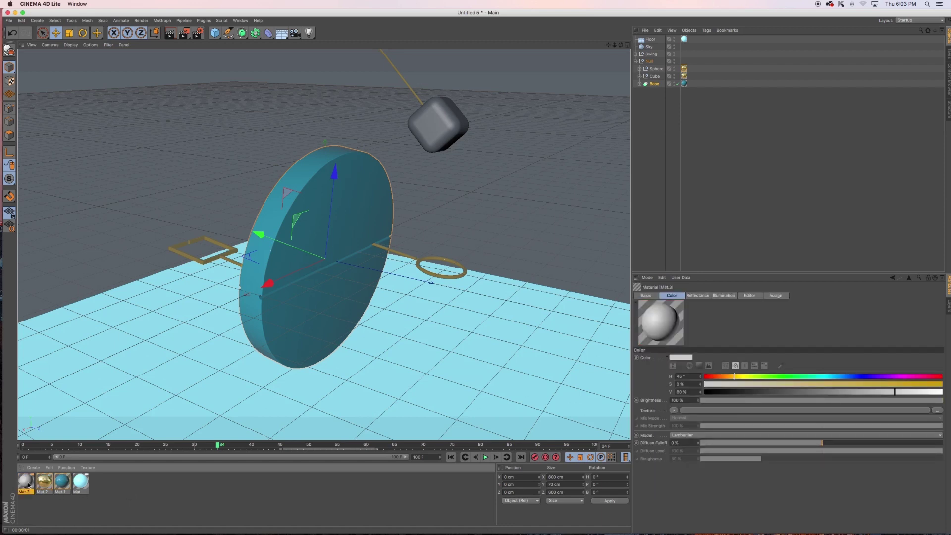
mouse_move(25, 480)
left_mouse_down()
mouse_move(378, 387)
mouse_move(652, 47)
left_mouse_up()
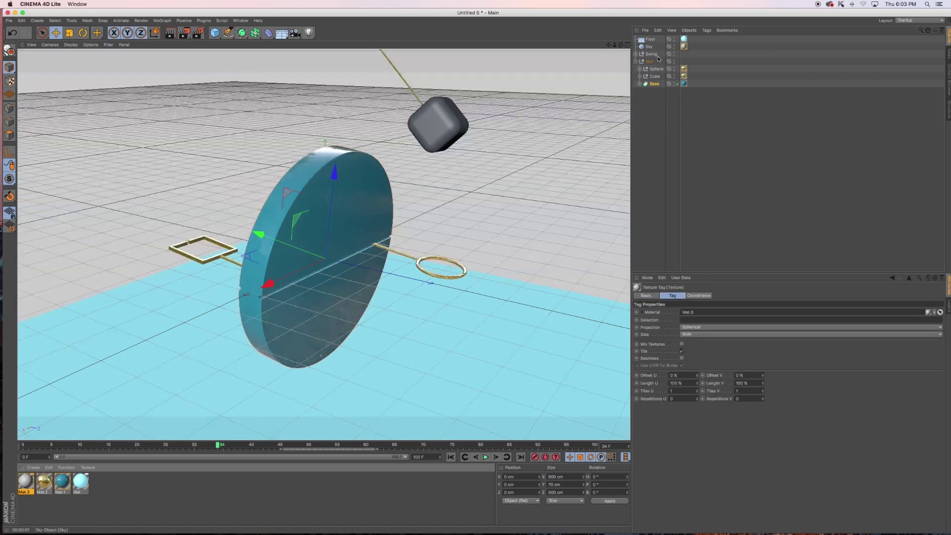
right_click(646, 46)
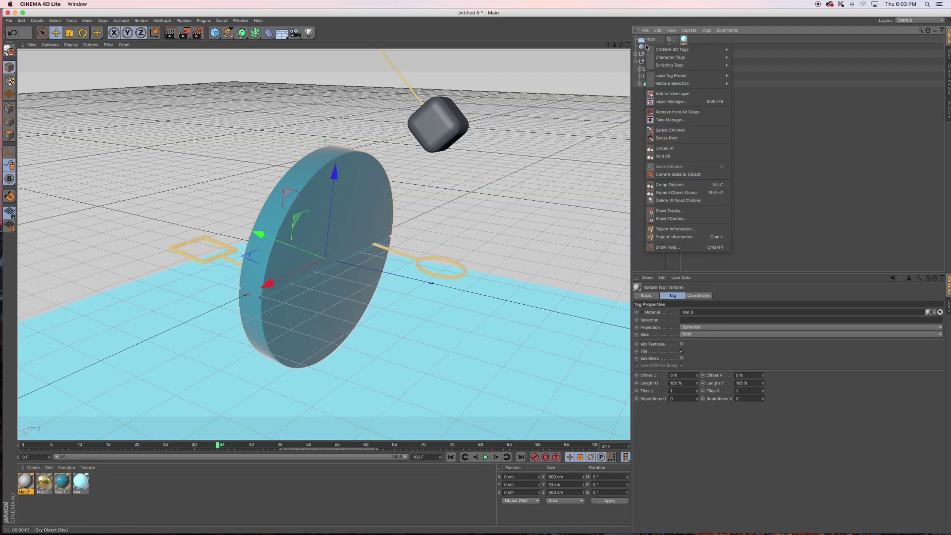
mouse_move(673, 49)
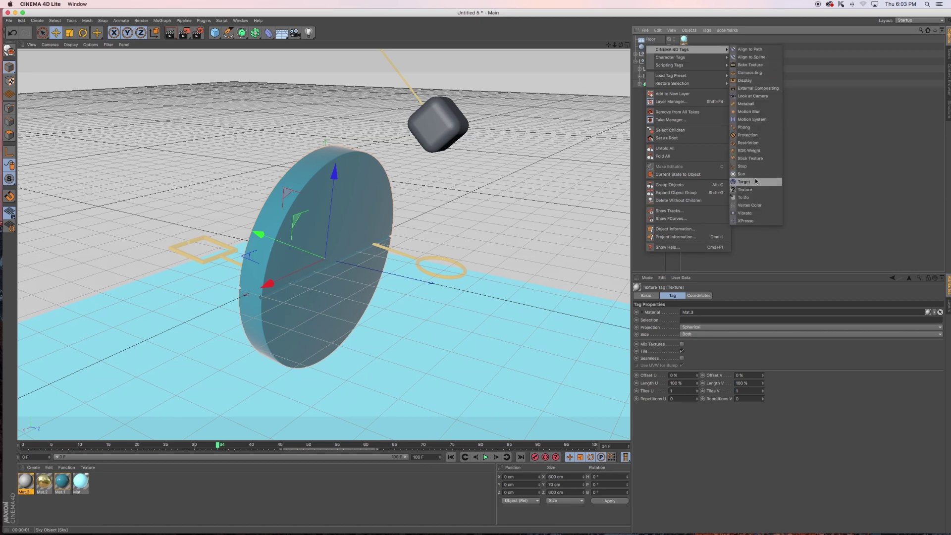
left_click(751, 72)
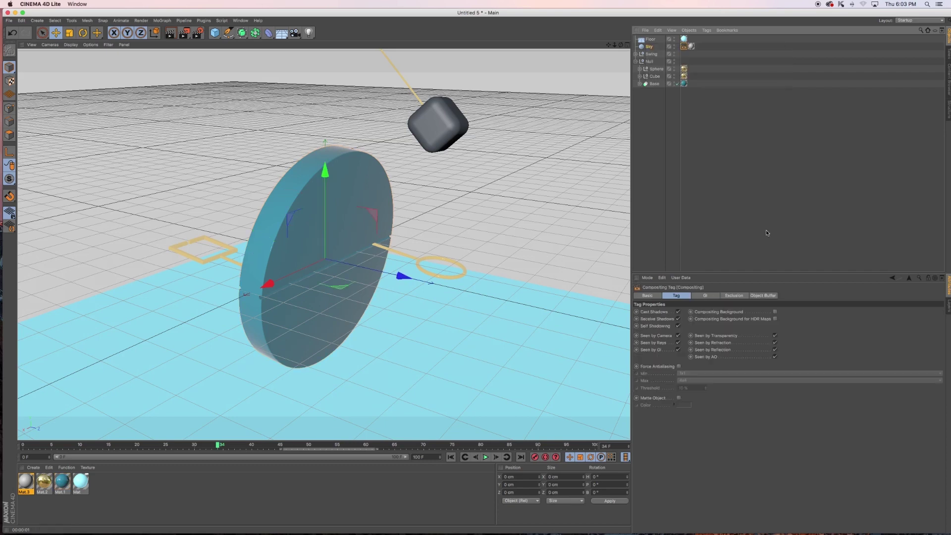
left_click(677, 336)
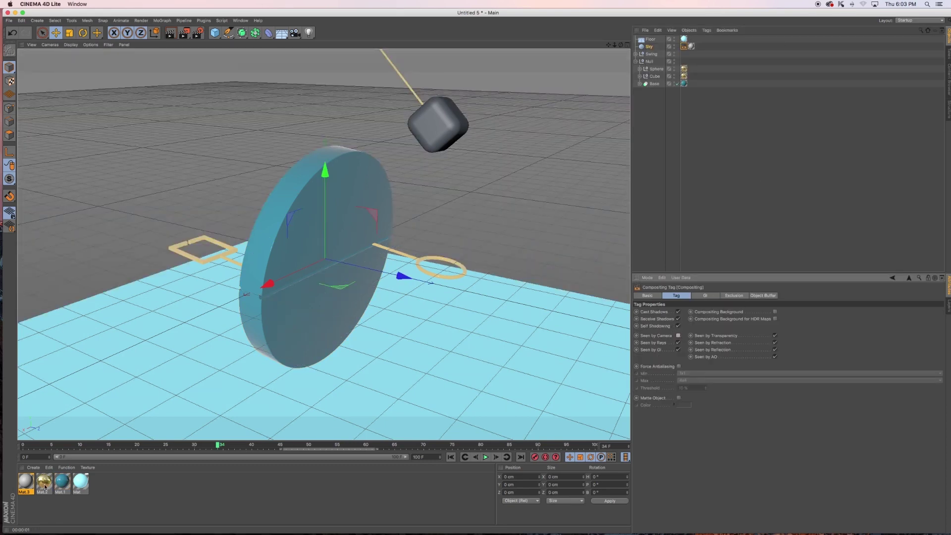
double_click(26, 481)
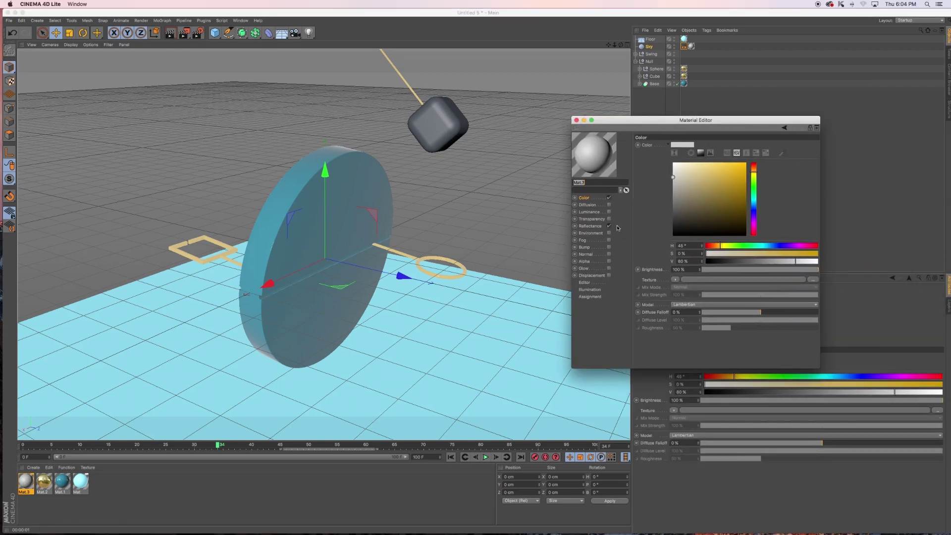
Turn off Color and Reflectance on Mat.3 and load an HDR image into Luminance
left_click(608, 226)
left_click(609, 198)
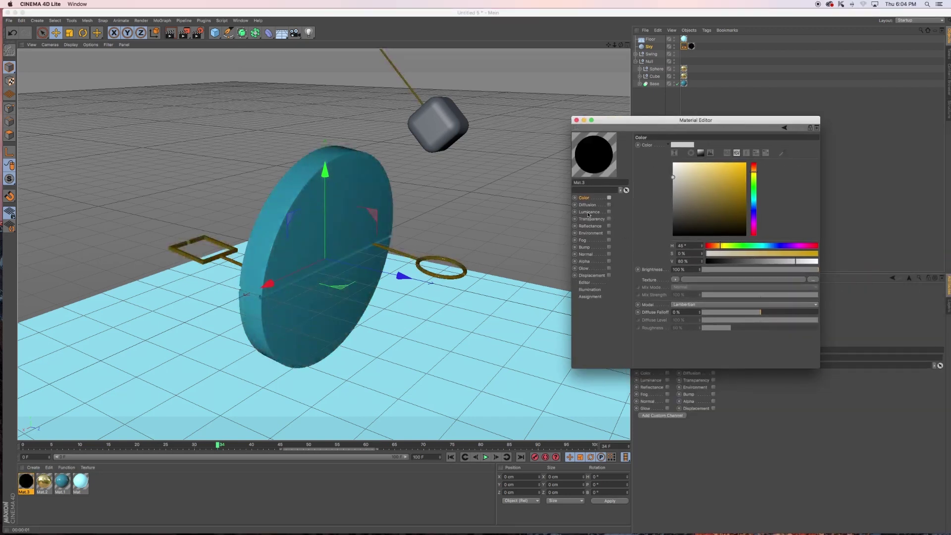
left_click(588, 212)
left_click(609, 212)
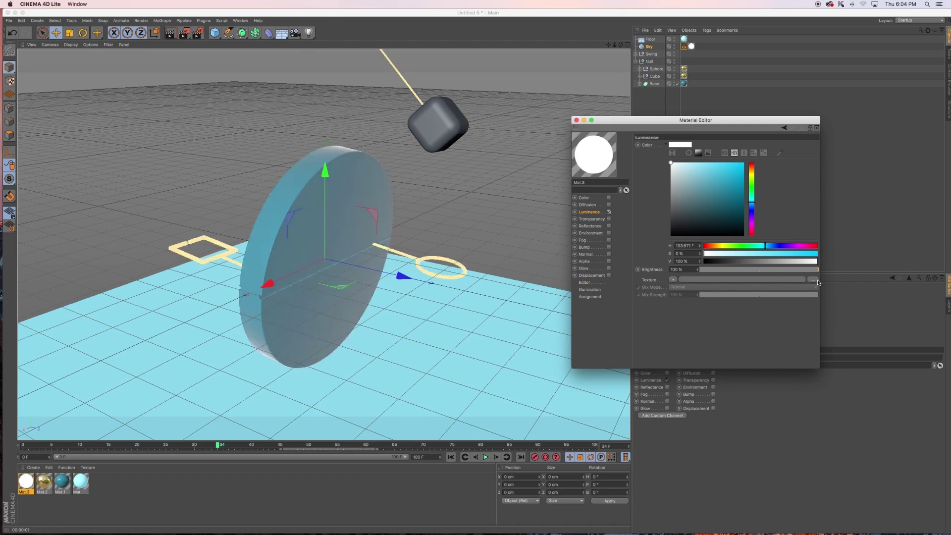
left_click(818, 282)
left_click(715, 294)
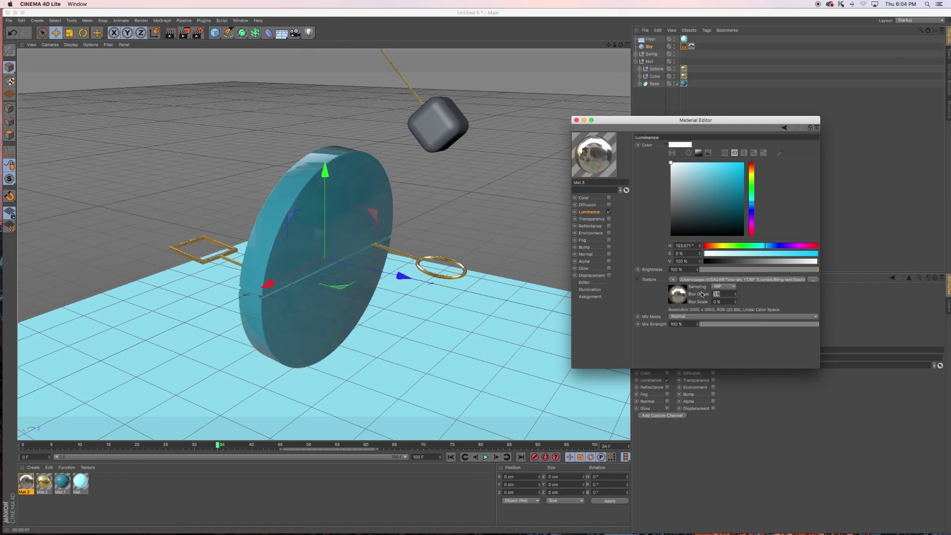
Set the luminance texture's Blur Offset to 10% and Blur Scale to 10%
type("10")
key("Return")
left_click(717, 302)
type("0")
key("Return")
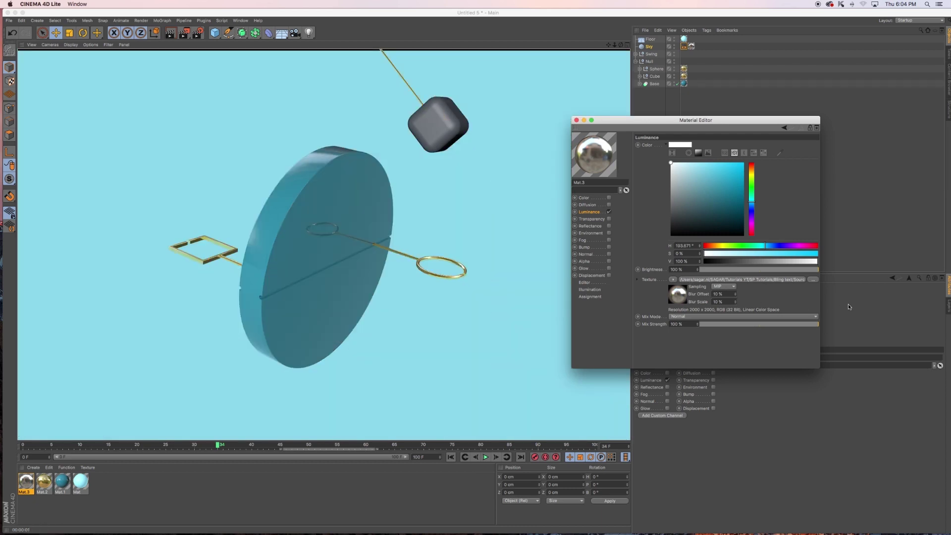
left_click_drag(662, 119, 749, 152)
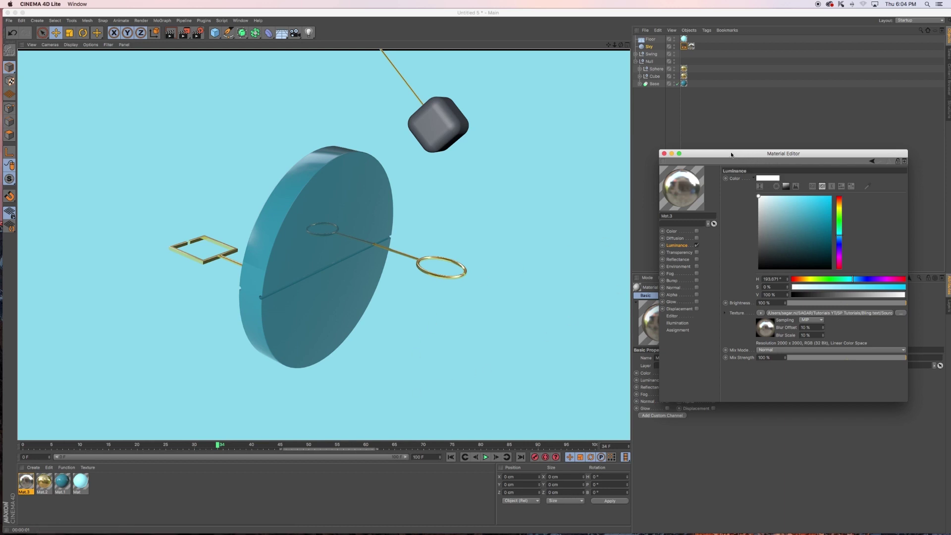
Duplicate Mat.1 as Mat.4 onto the pendulum weight, then preview with Render View and playback
left_click(96, 505)
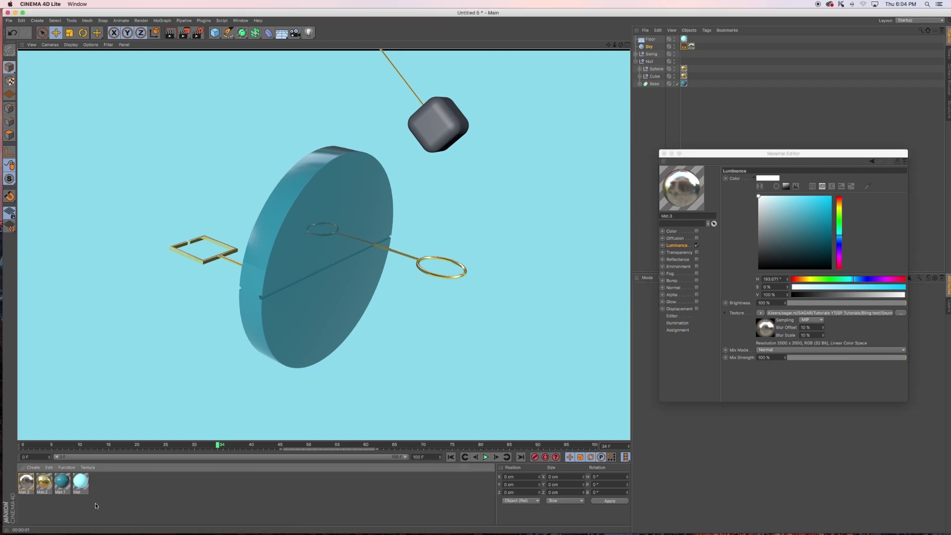
left_click(65, 485)
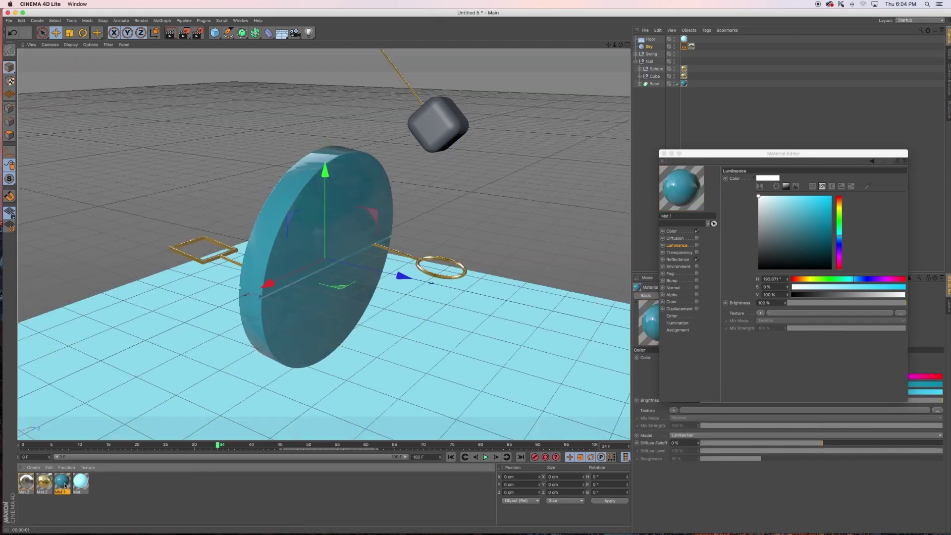
mouse_move(65, 485)
left_mouse_down("ctrl")
mouse_move(99, 486)
mouse_move(438, 123)
left_mouse_up("ctrl")
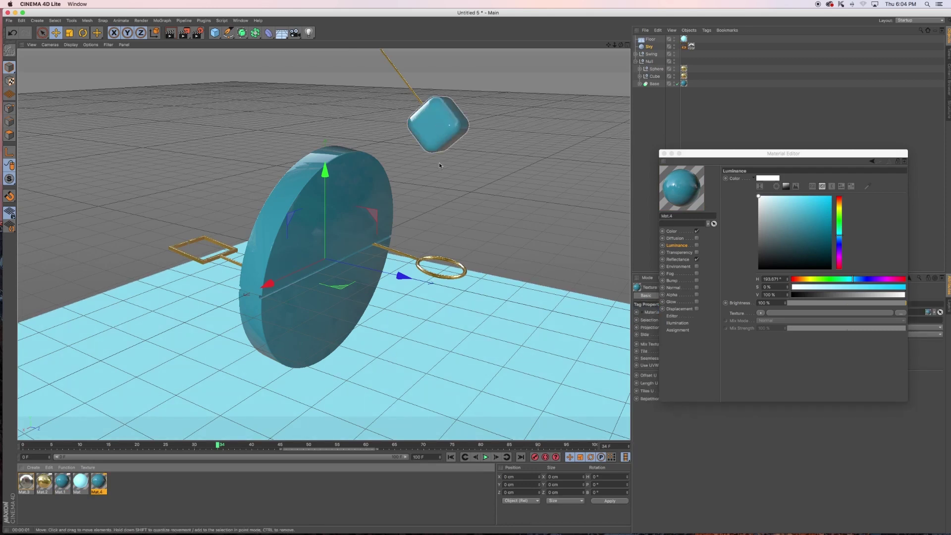
key("ctrl+r")
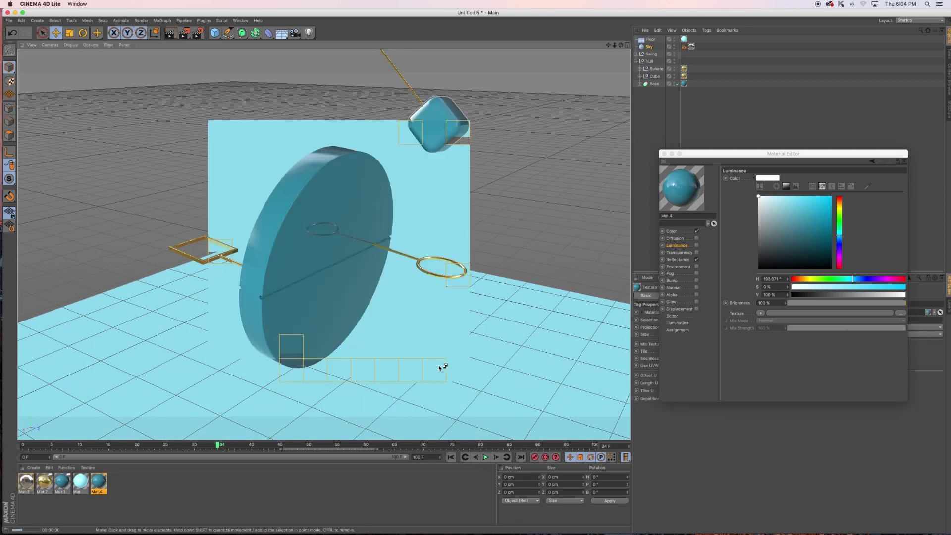
left_click(485, 457)
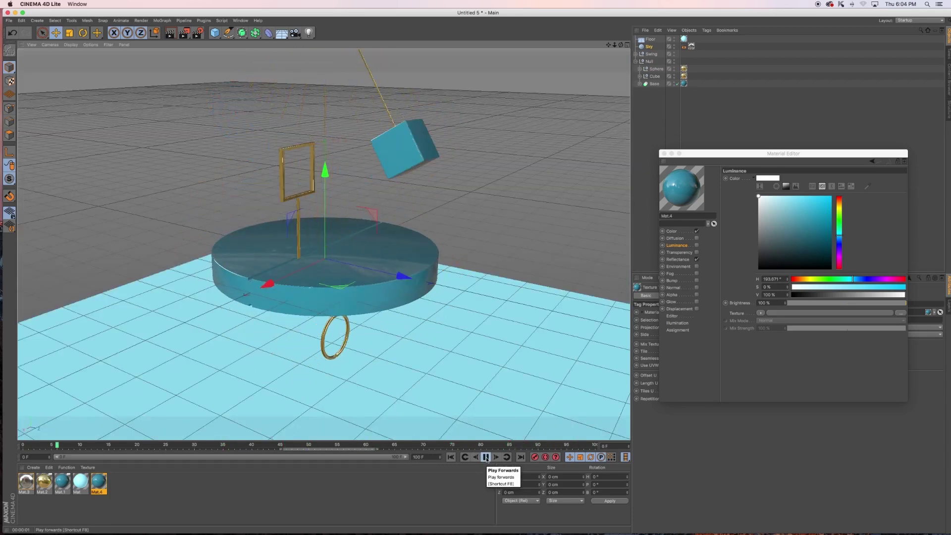
left_click(486, 457)
key("ctrl+r")
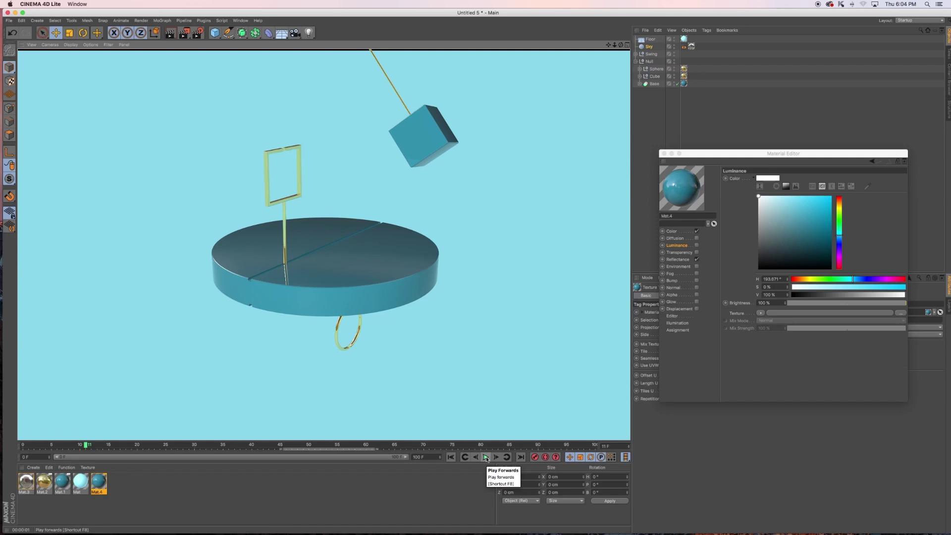
left_click(486, 457)
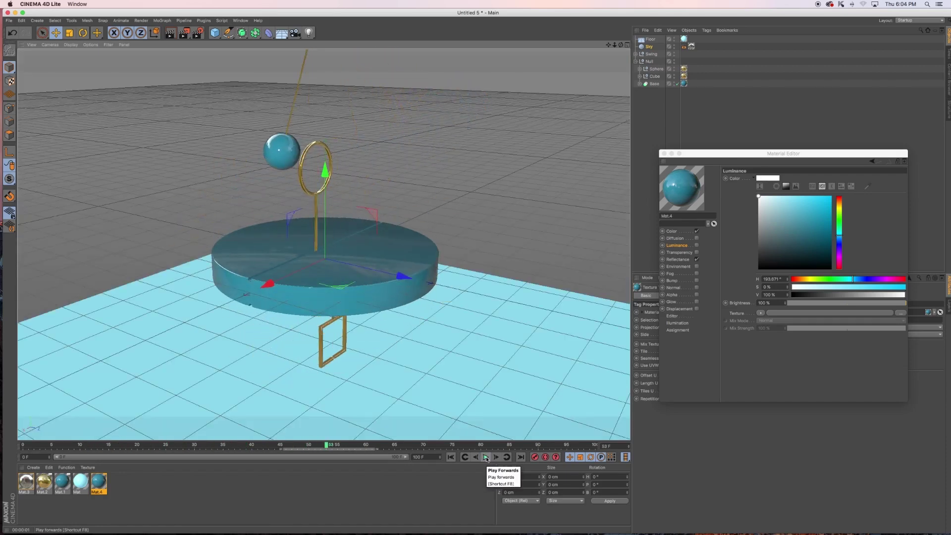
Apply the gold Mat.2 to the Base disc and render to check it
left_click(44, 487)
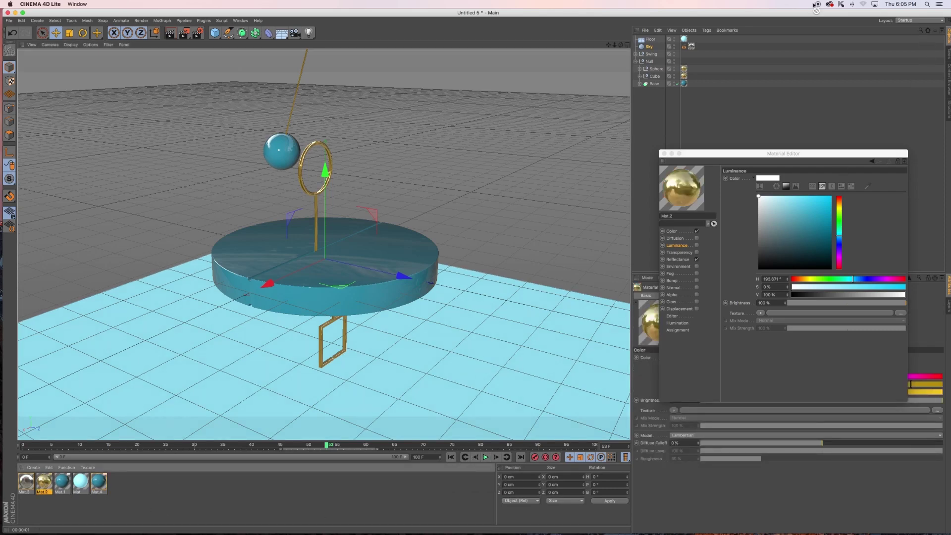
left_click_drag(49, 484, 686, 85)
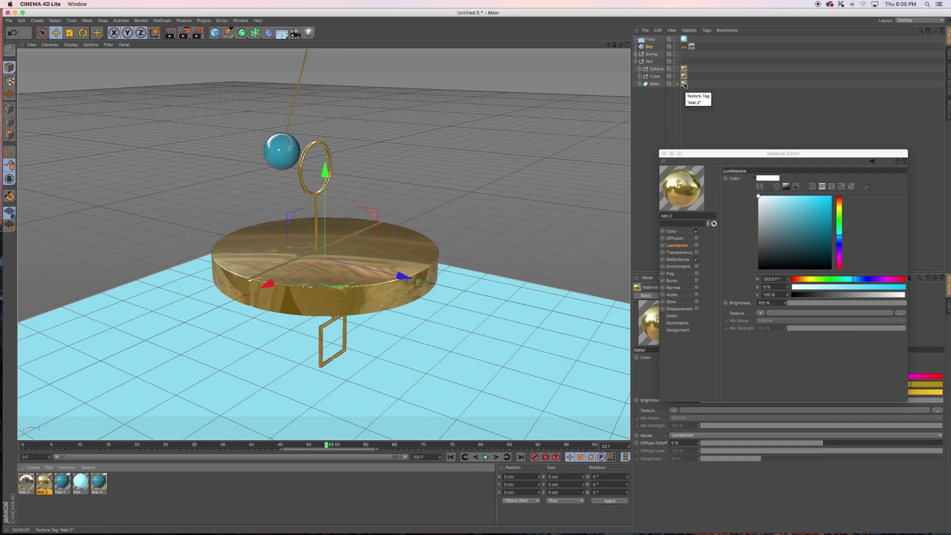
key("ctrl+r")
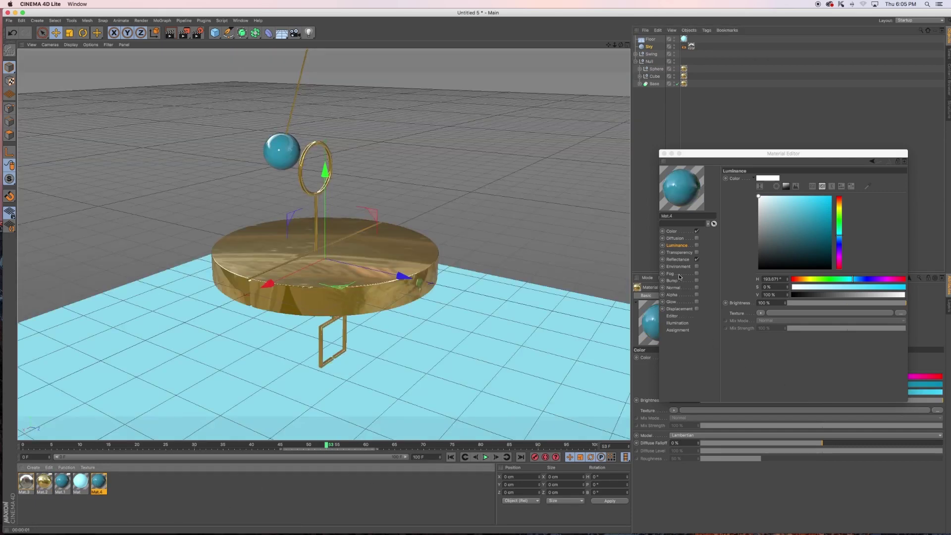
Mask Mat.4's reflectance layer with a Buya Noise at 60% global scale and 60% contrast
left_click(677, 259)
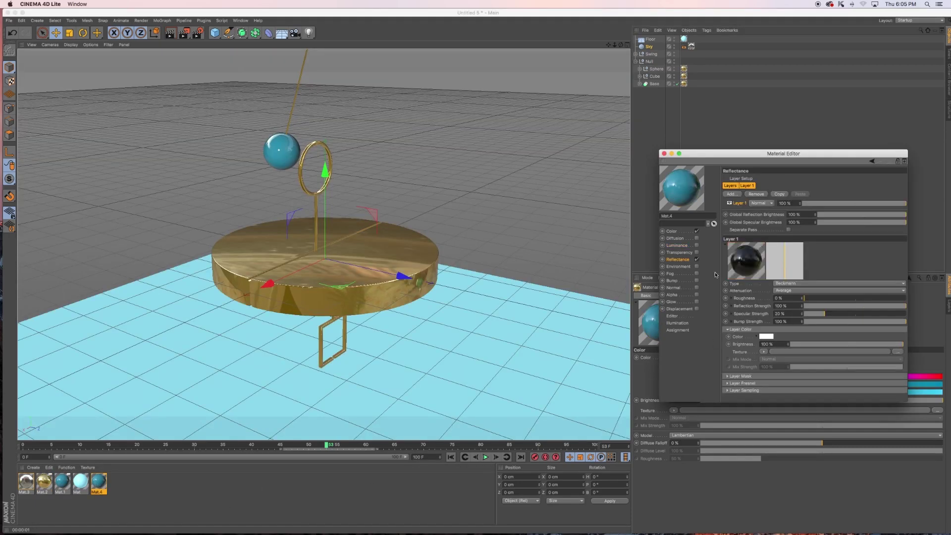
left_click(744, 376)
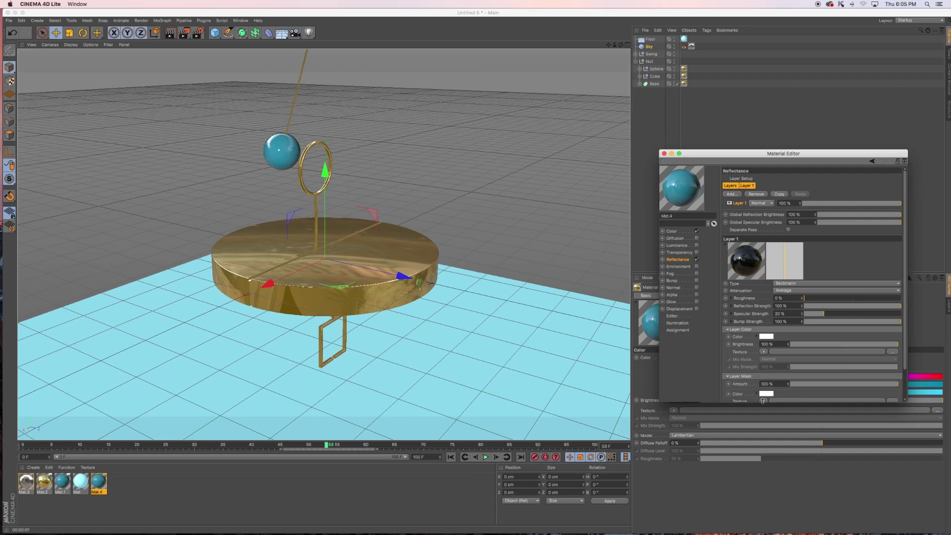
left_click(763, 401)
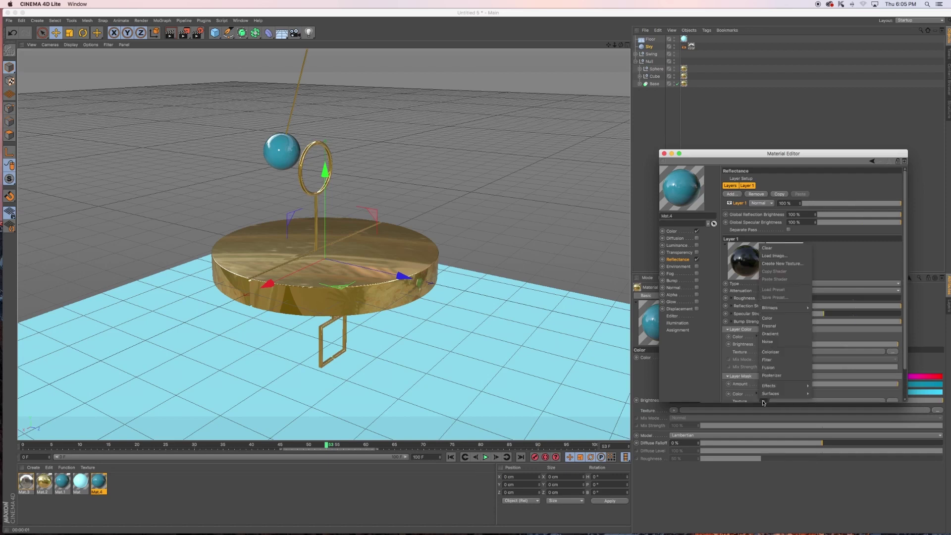
left_click(767, 341)
left_click(806, 398)
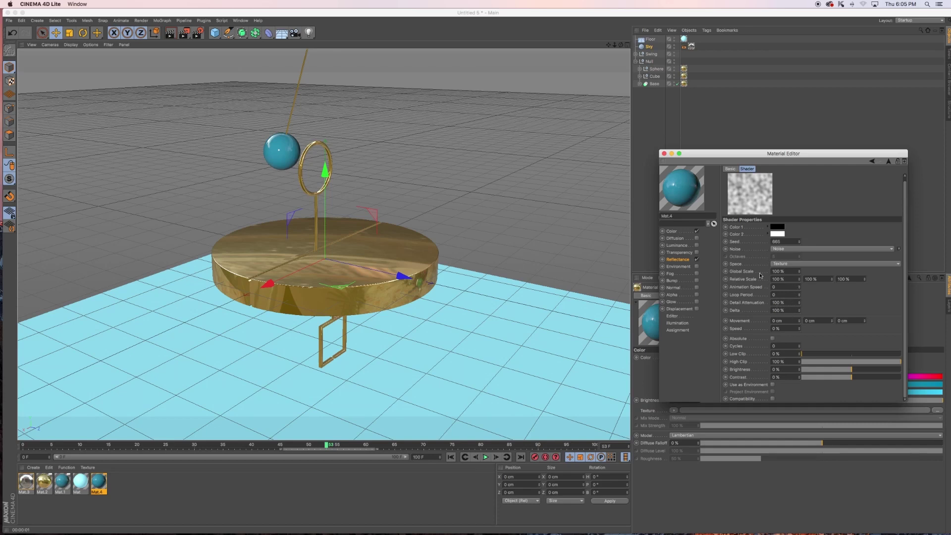
left_click_drag(787, 271, 763, 275)
type("60")
key("Return")
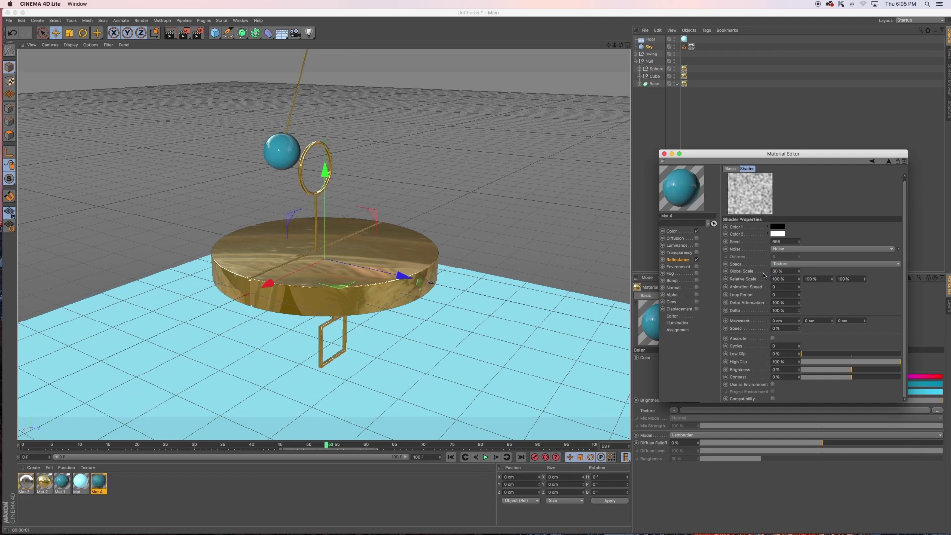
left_click(882, 379)
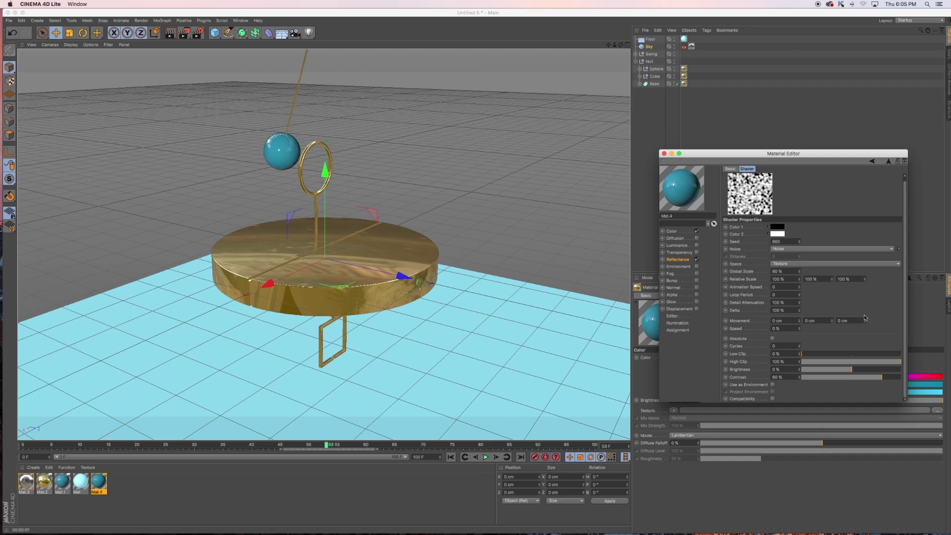
left_click(898, 251)
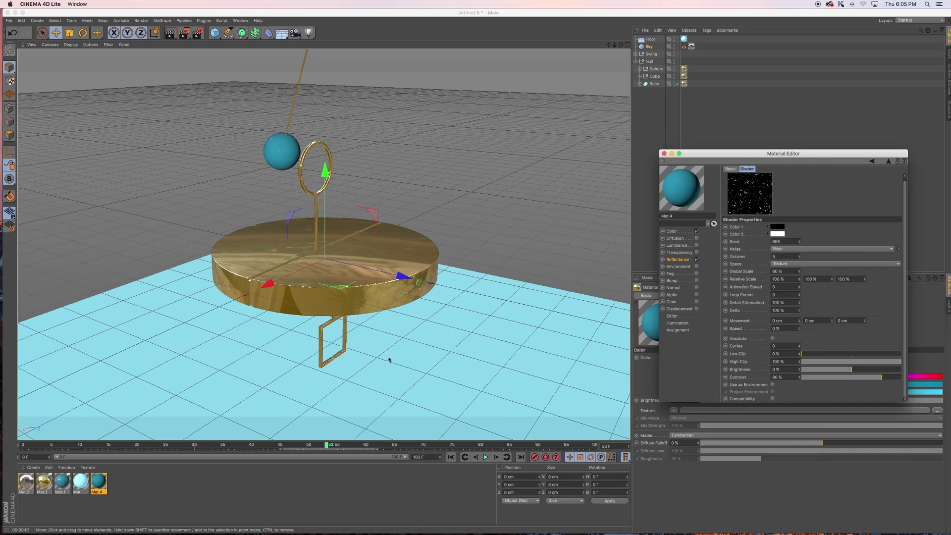
Raise the noise Global Scale to 75%, checking with renders around frame 84
left_click_drag(328, 444, 593, 474)
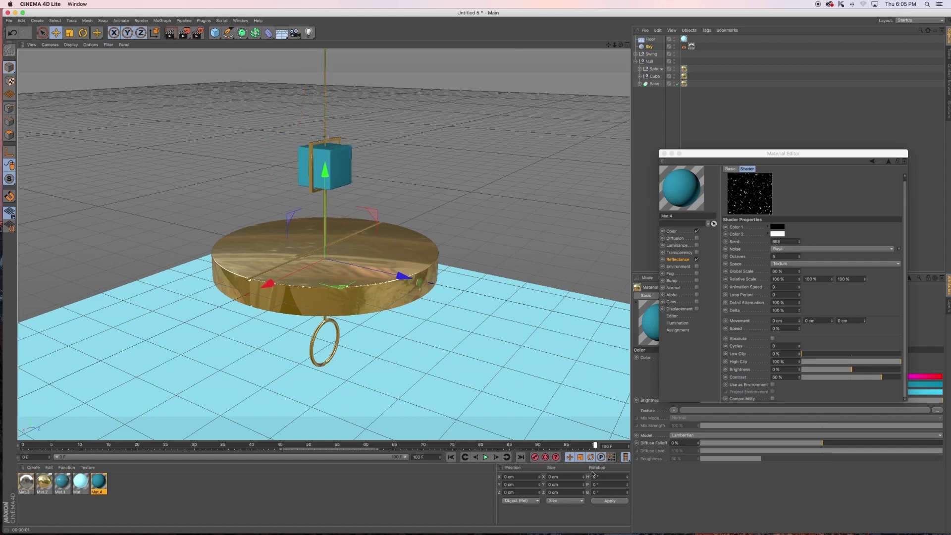
left_click_drag(592, 474, 504, 476)
key("ctrl+r")
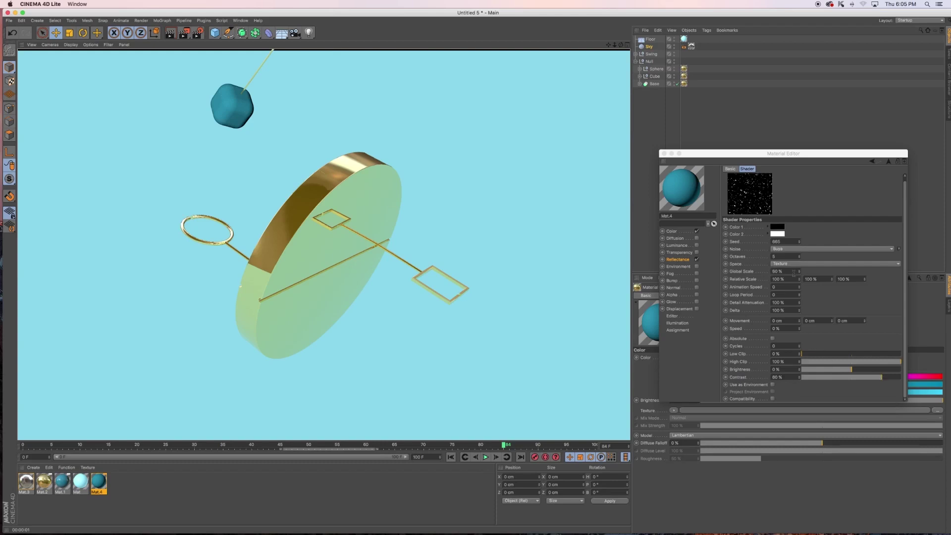
left_click_drag(798, 271, 798, 264)
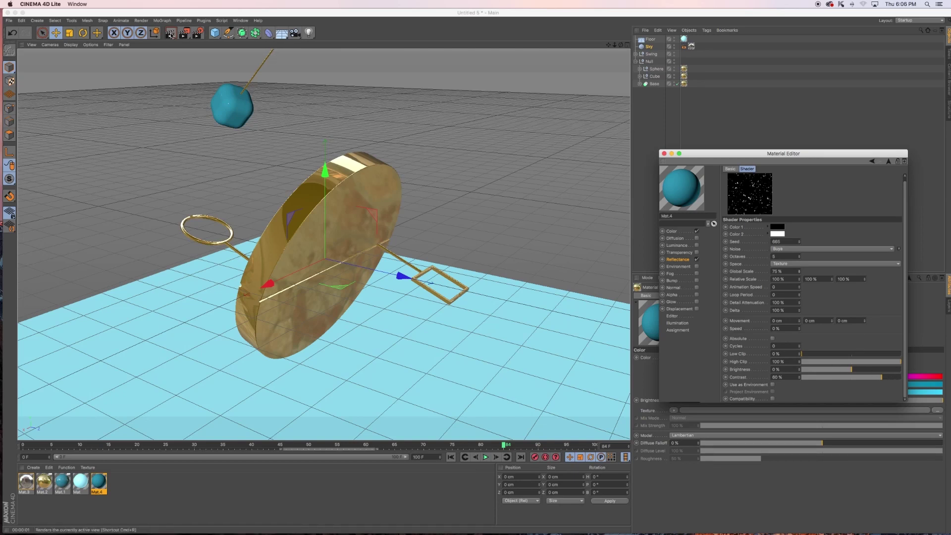
left_click(485, 457)
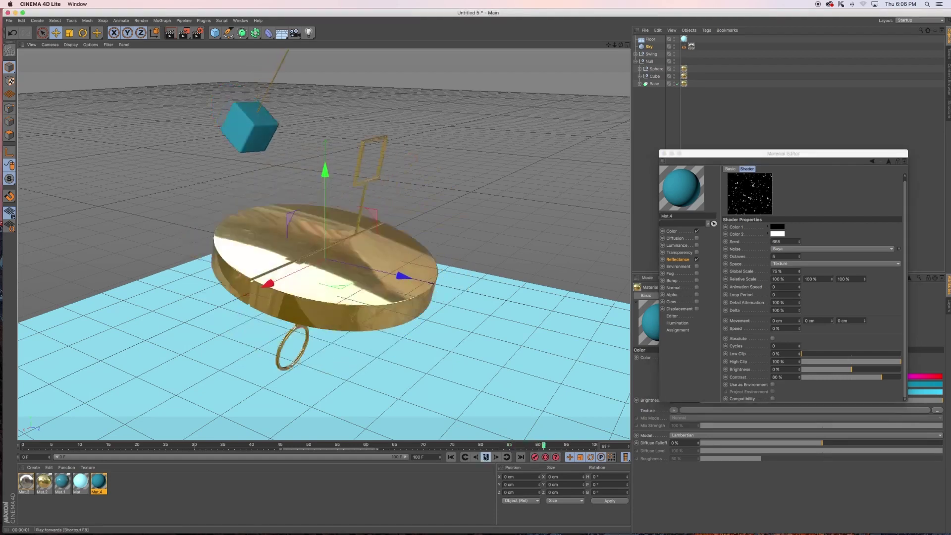
left_click(169, 34)
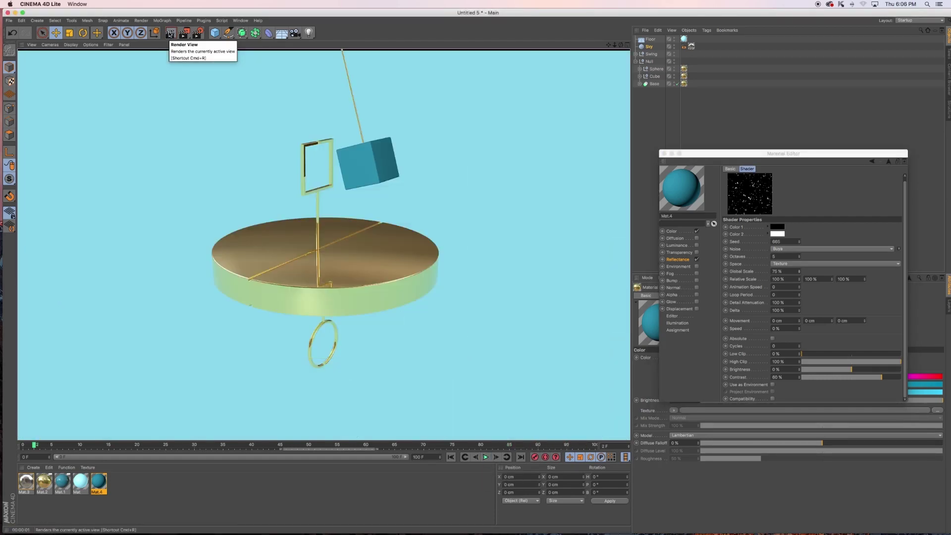
Review the anti-aliasing options in Render Settings
left_click(198, 33)
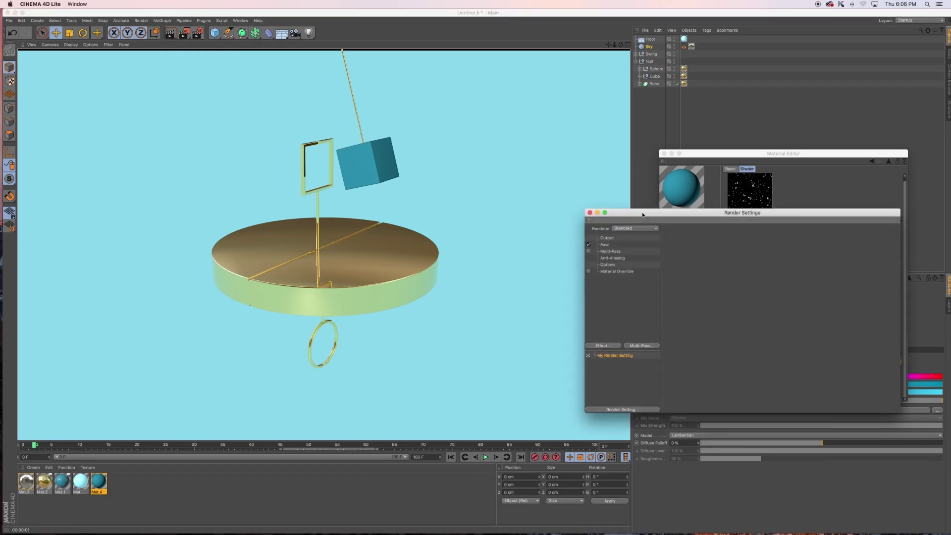
left_click(611, 258)
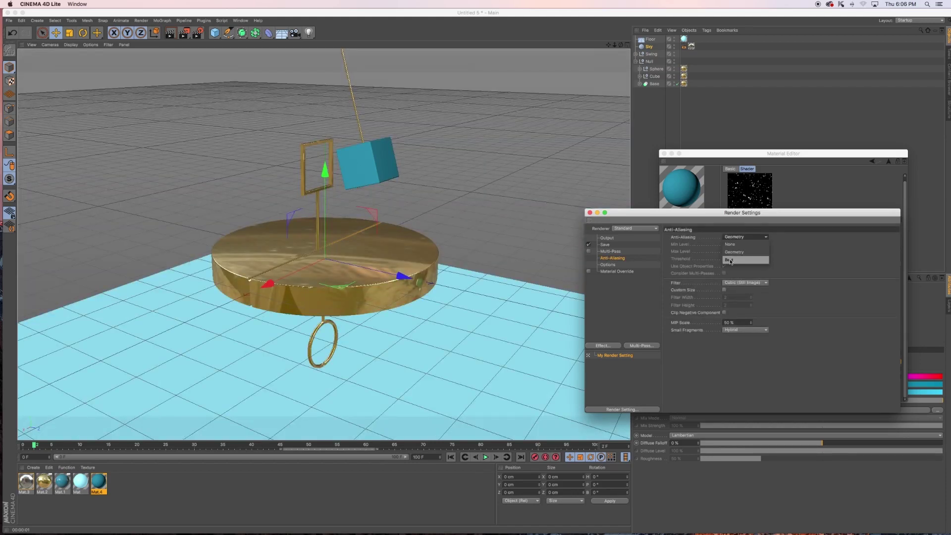
left_click(589, 212)
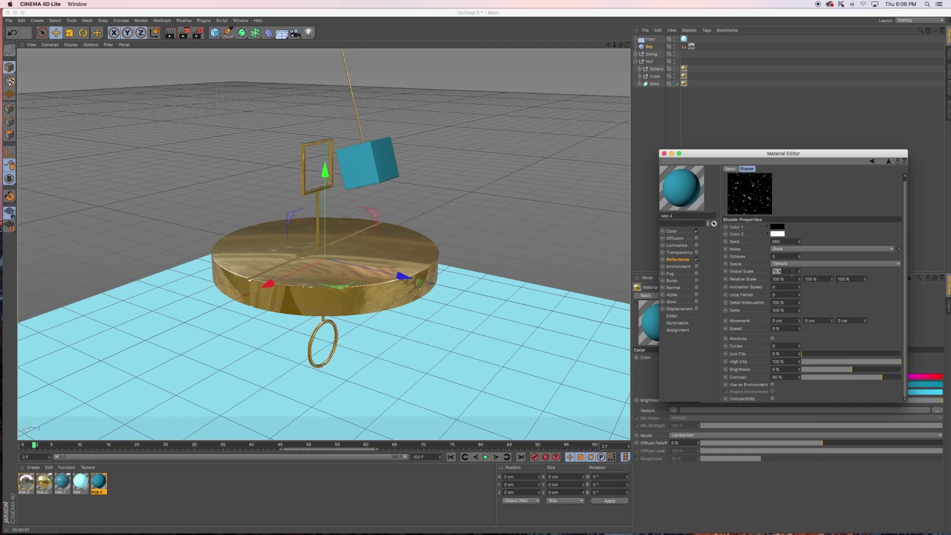
Set the Buya noise Global Scale to 100%, play the swing, and return to frame 48
type("100")
key("Return")
left_click(486, 457)
left_click_drag(485, 448, 297, 448)
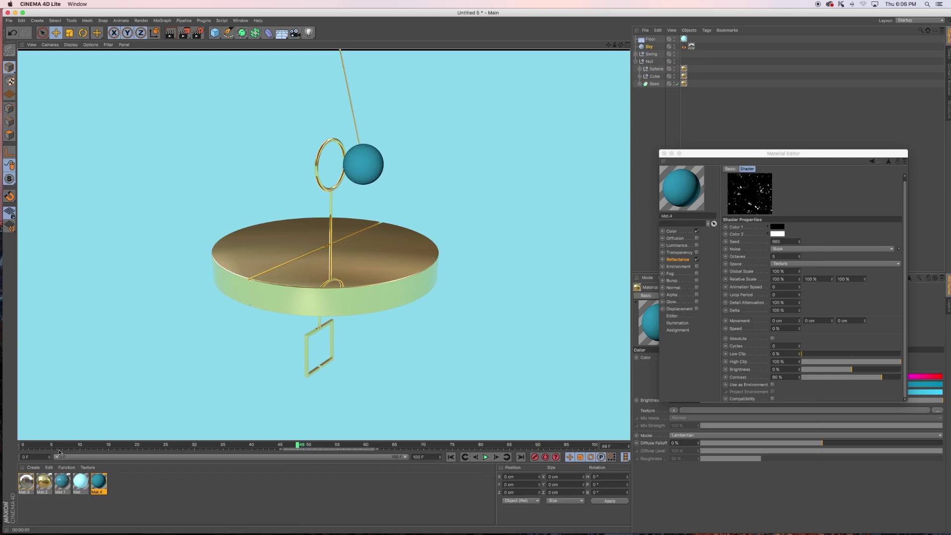
Make floor material Mat a saturated teal with luminance off and Value lowered to 76.9%
left_click(78, 488)
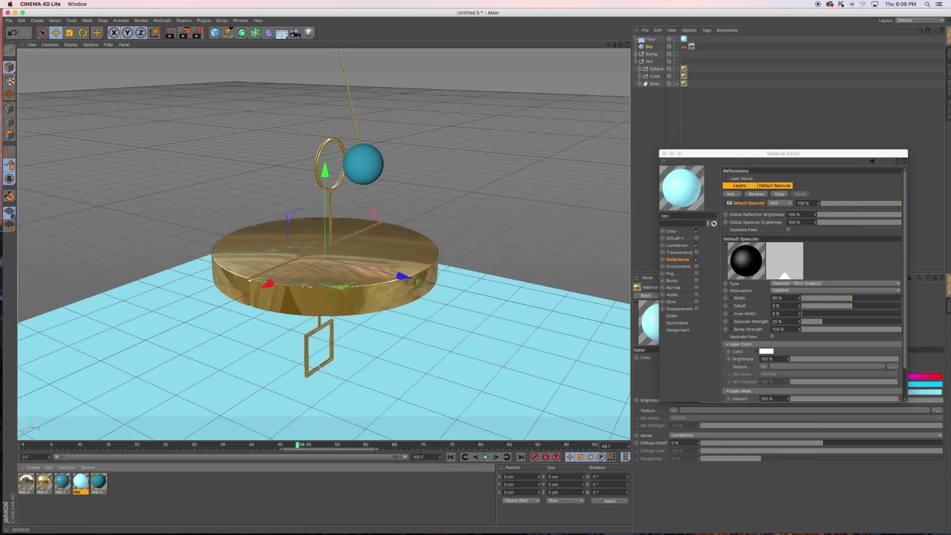
left_click(672, 232)
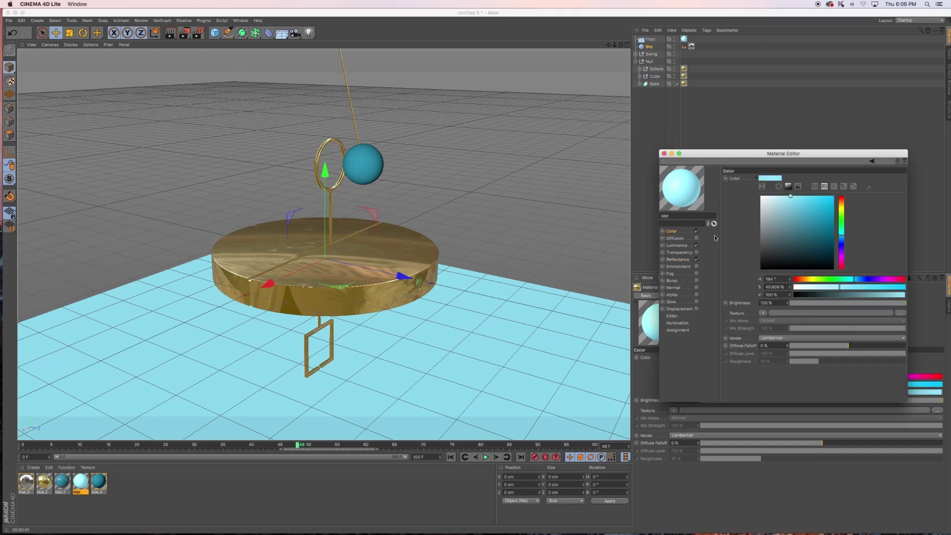
left_click_drag(807, 212, 833, 196)
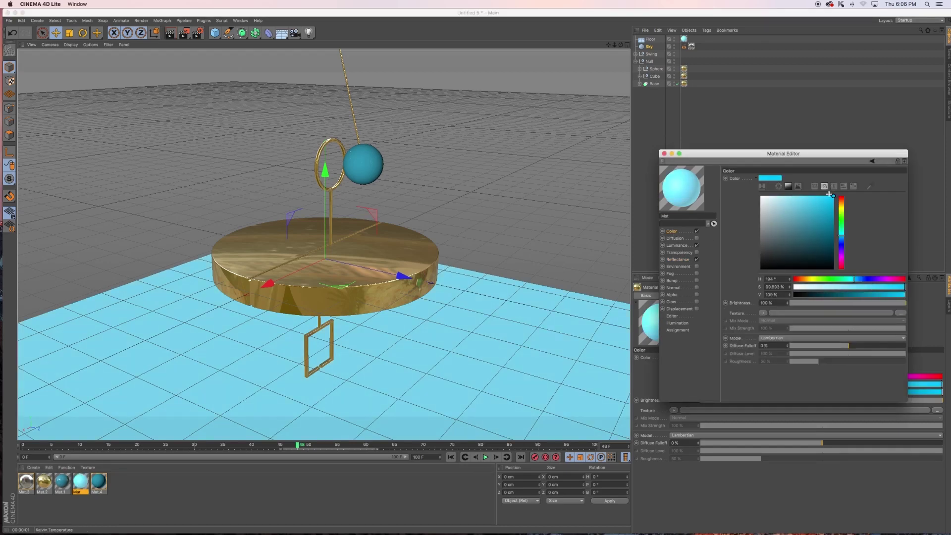
left_click(696, 245)
left_click_drag(833, 196, 838, 213)
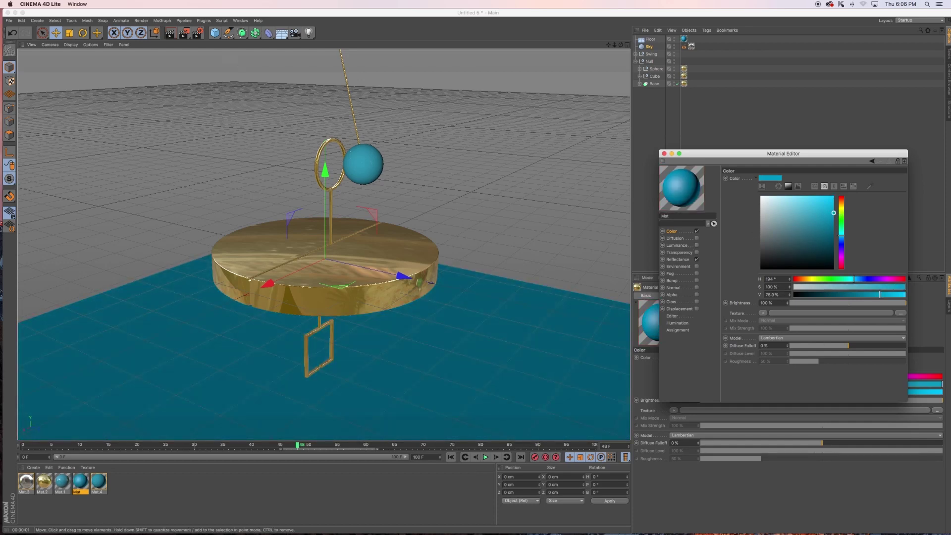
Render and play the animation to check the teal floor, then close the Material Editor
left_click(169, 33)
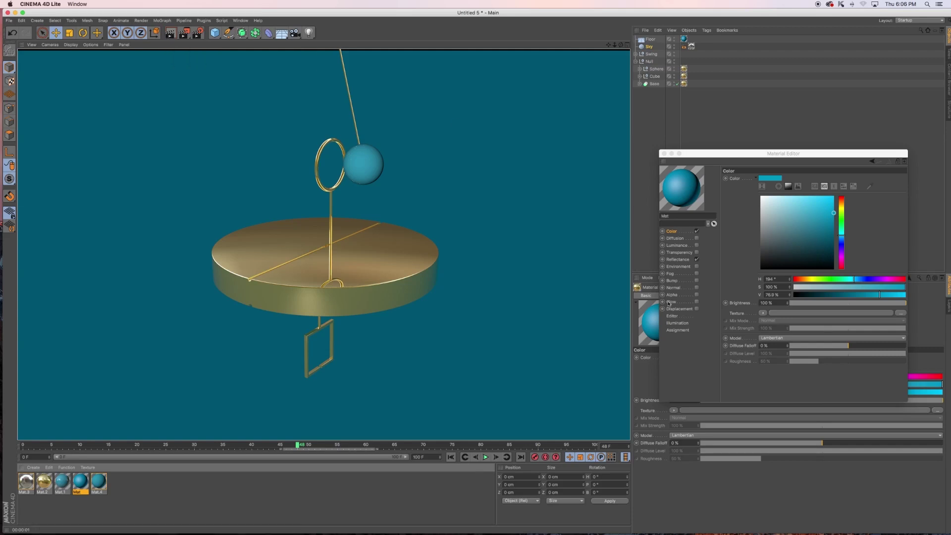
left_click(485, 457)
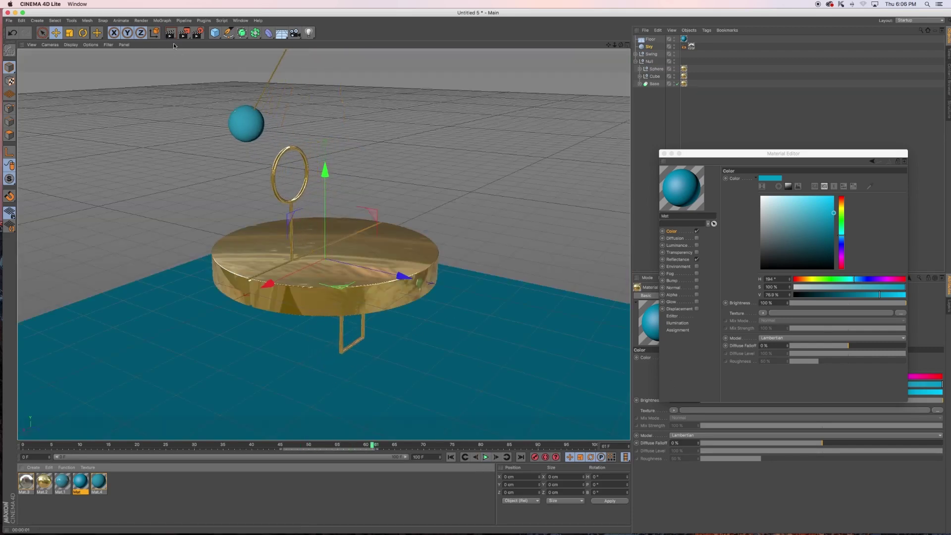
left_click(170, 34)
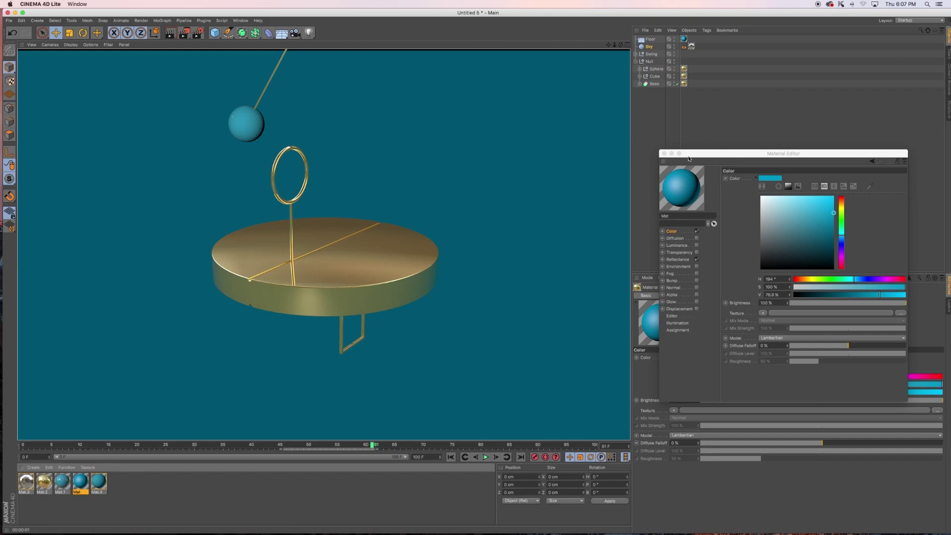
left_click(664, 153)
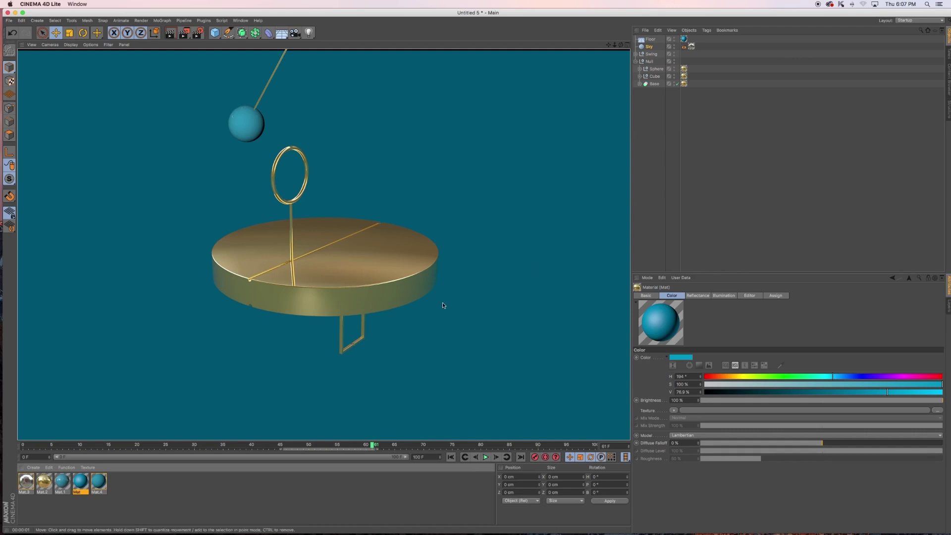
Scrub the swing to frame 97 and render the view
left_click(246, 128)
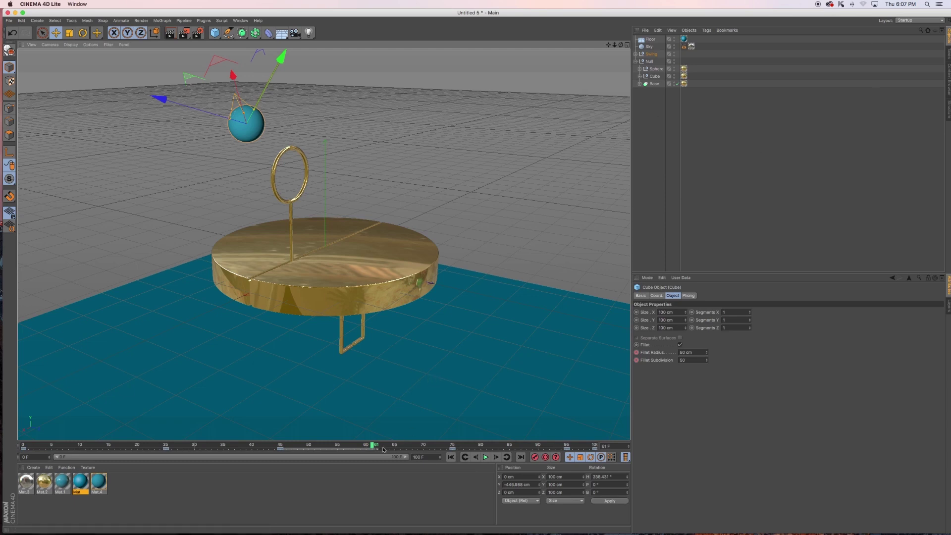
left_click_drag(374, 447, 587, 465)
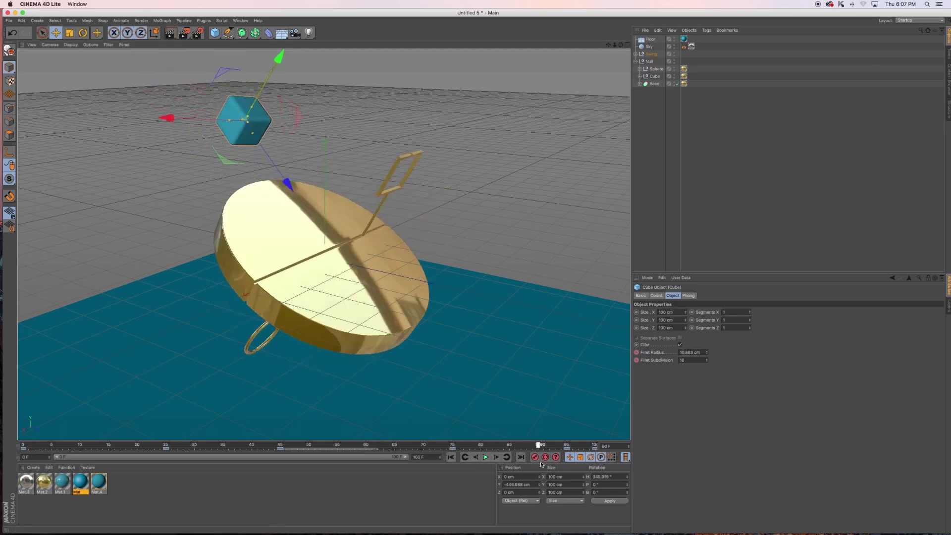
left_click_drag(587, 466, 578, 466)
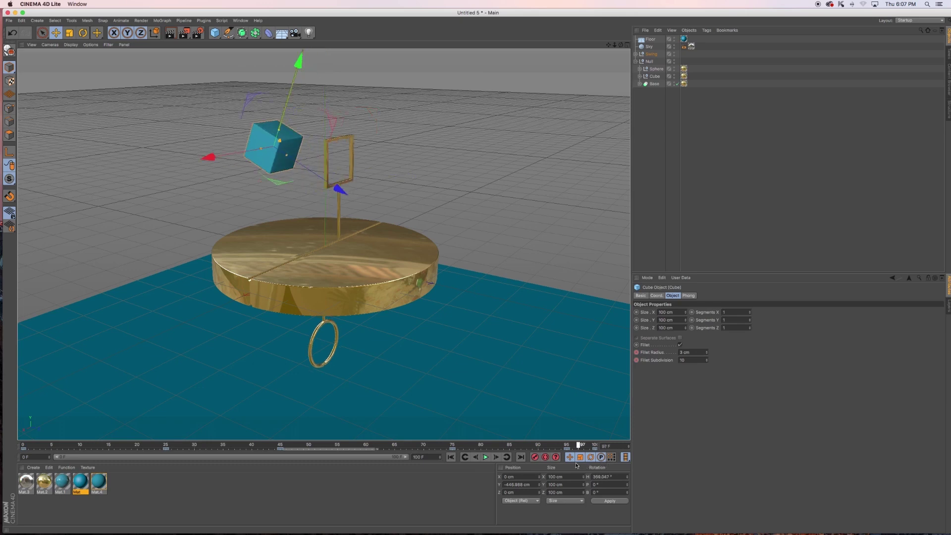
key("ctrl+r")
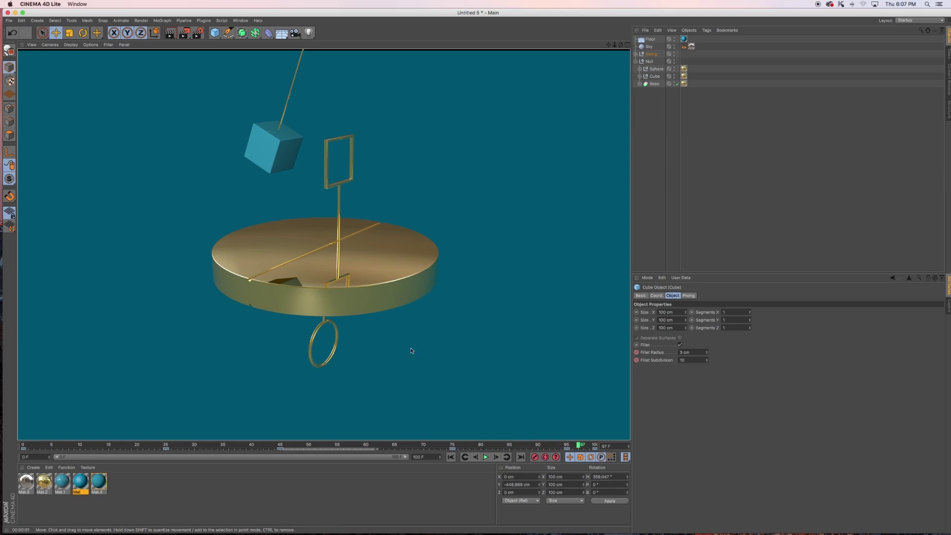
Stop playback at frame 48, apply gold Mat.2 to the swinging weight, and replay
left_click(485, 458)
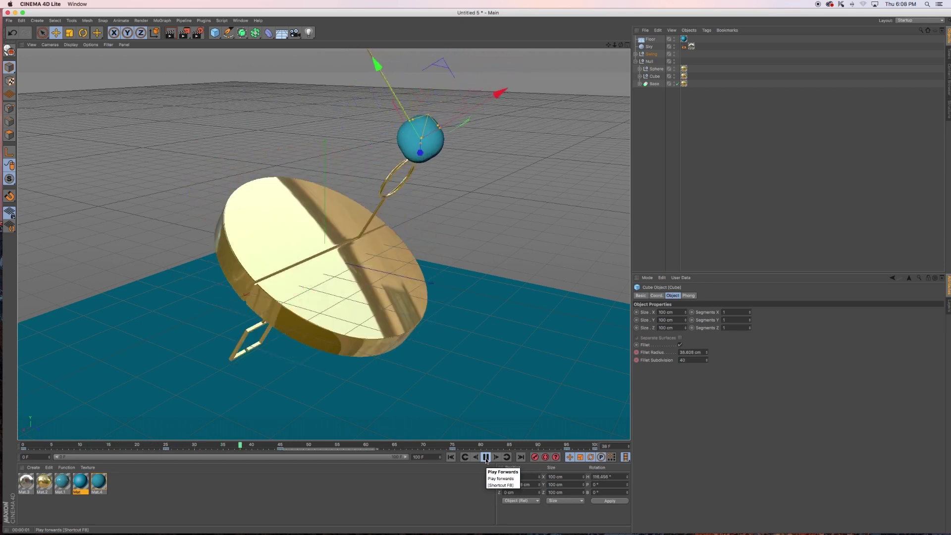
left_click(486, 458)
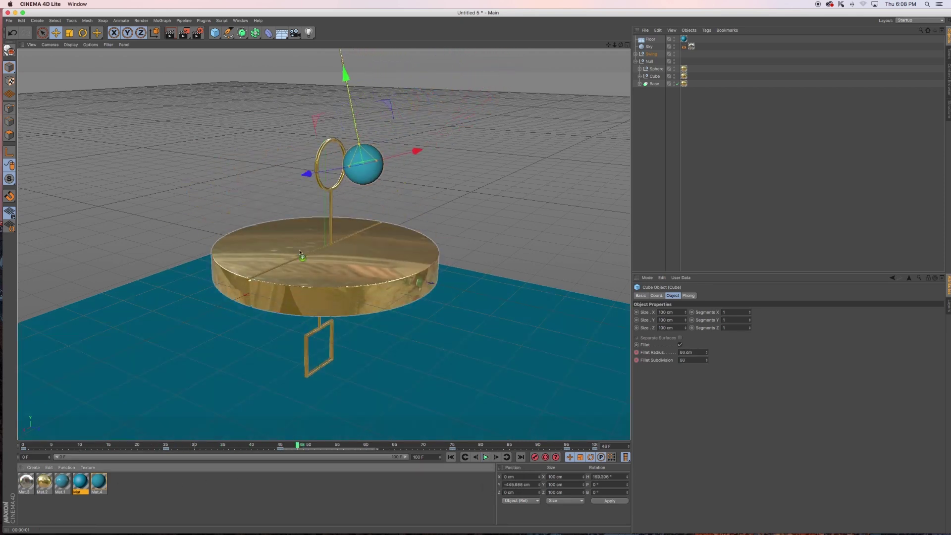
left_click_drag(47, 484, 363, 164)
left_click(486, 456)
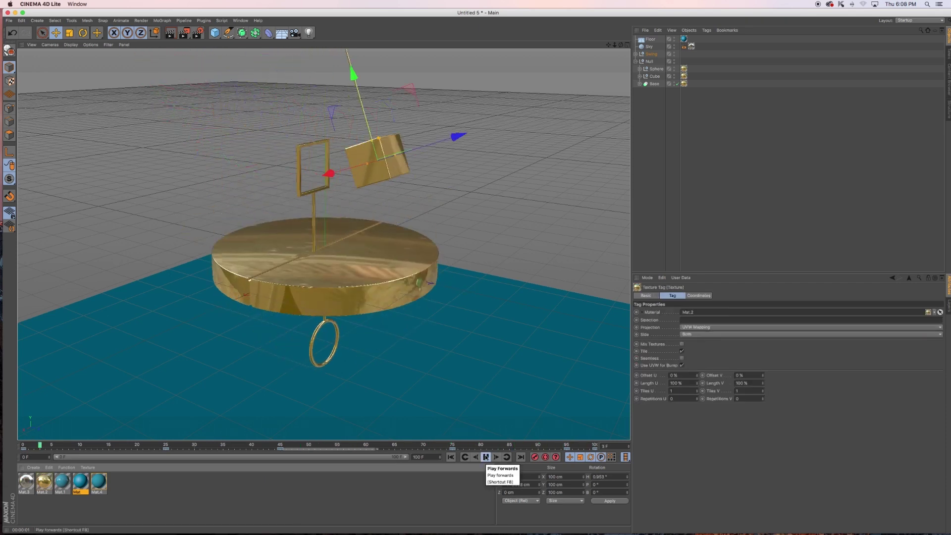
Duplicate Mat.2 as Mat.5 and change its reflectance Fresnel preset from Gold to Silver
left_click(42, 484)
left_click_drag(42, 485, 118, 486, "ctrl")
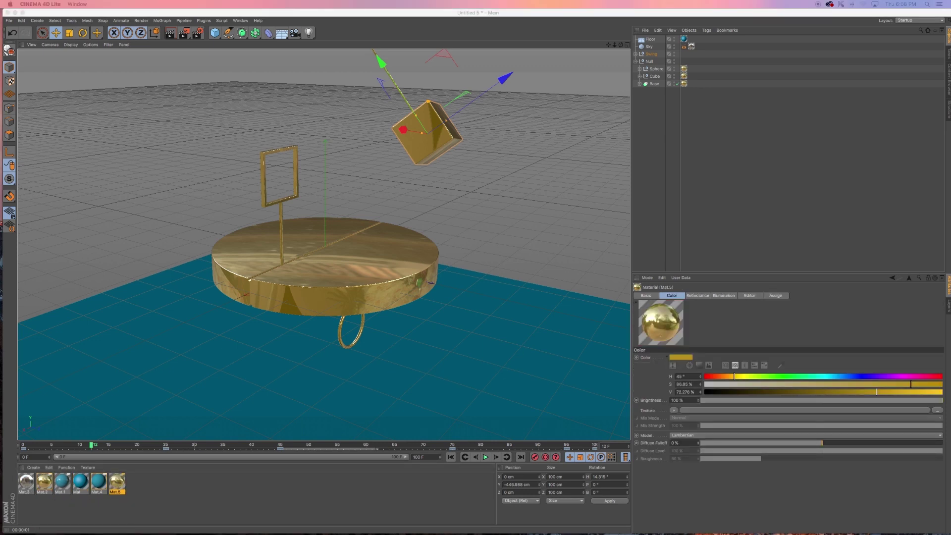
double_click(117, 481)
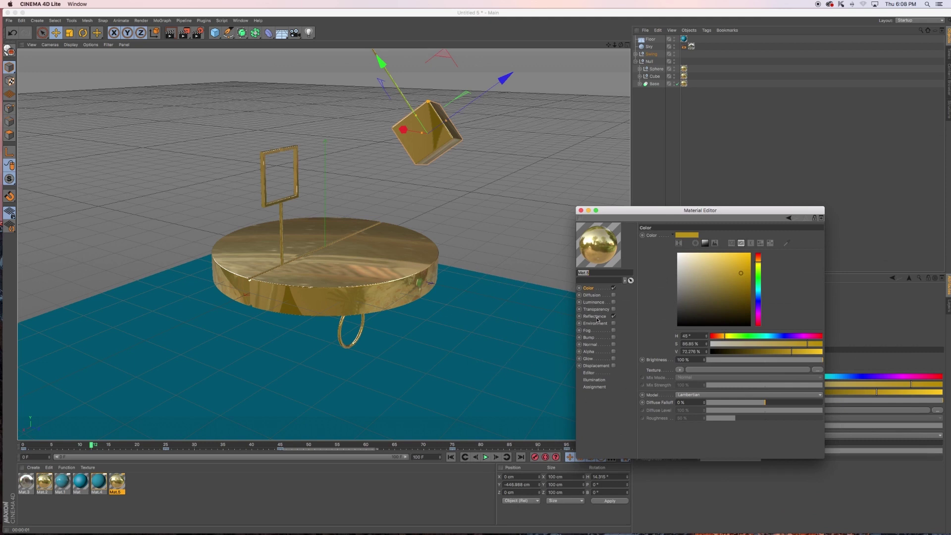
left_click(595, 317)
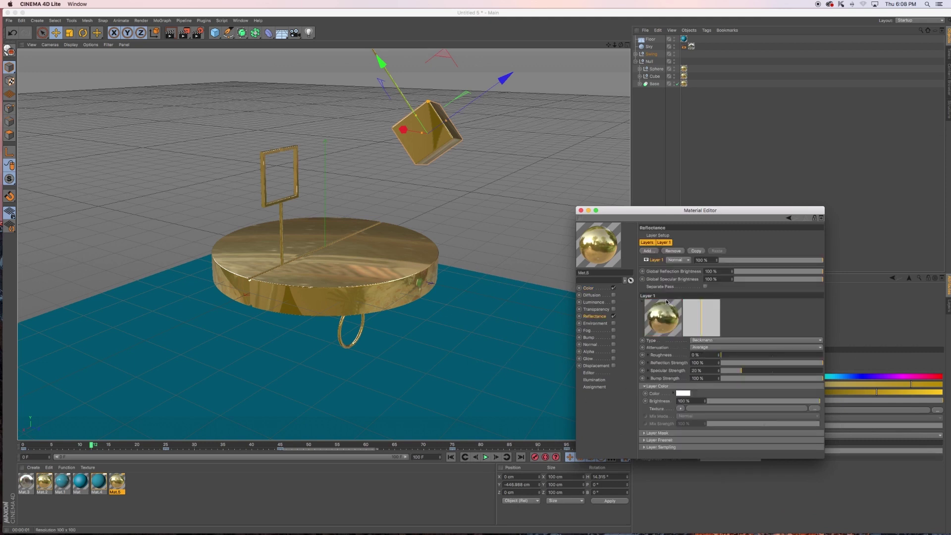
left_click(663, 440)
left_click(690, 455)
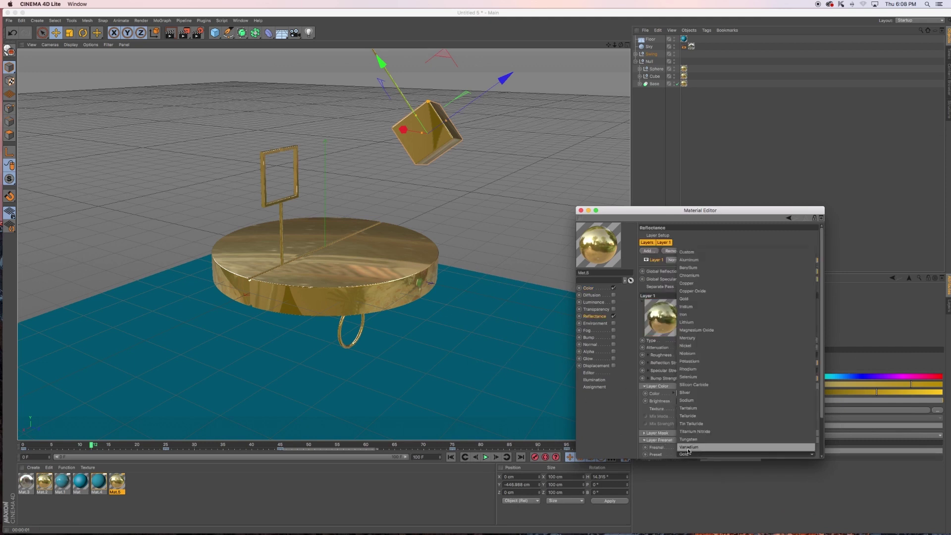
left_click(685, 392)
left_click(581, 210)
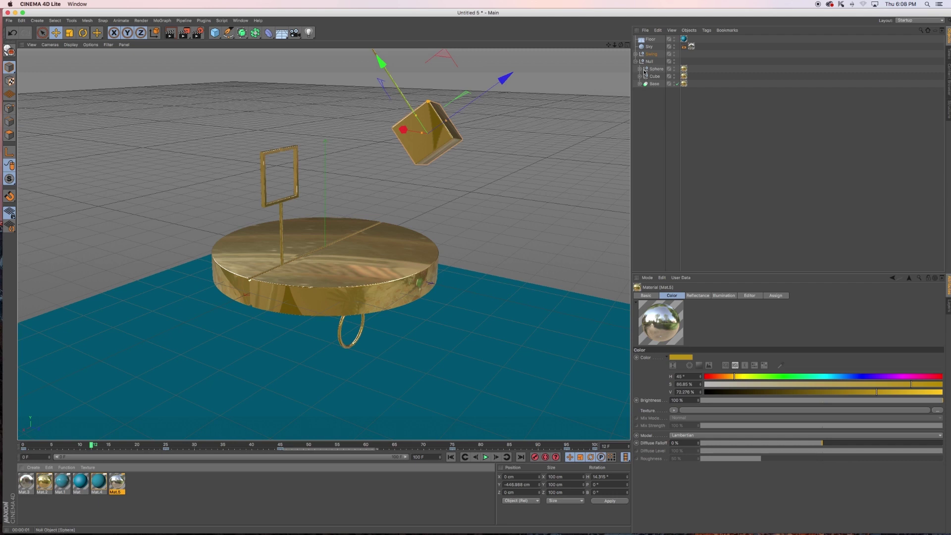
Replace the cube's old texture tags with Mat.5 and render to check
left_click(635, 54)
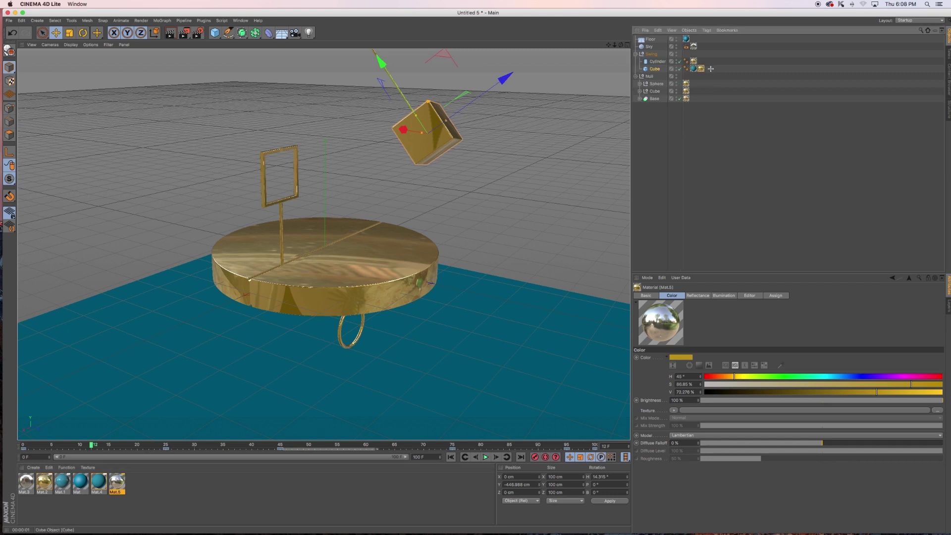
left_click_drag(689, 65, 714, 76)
key("Delete")
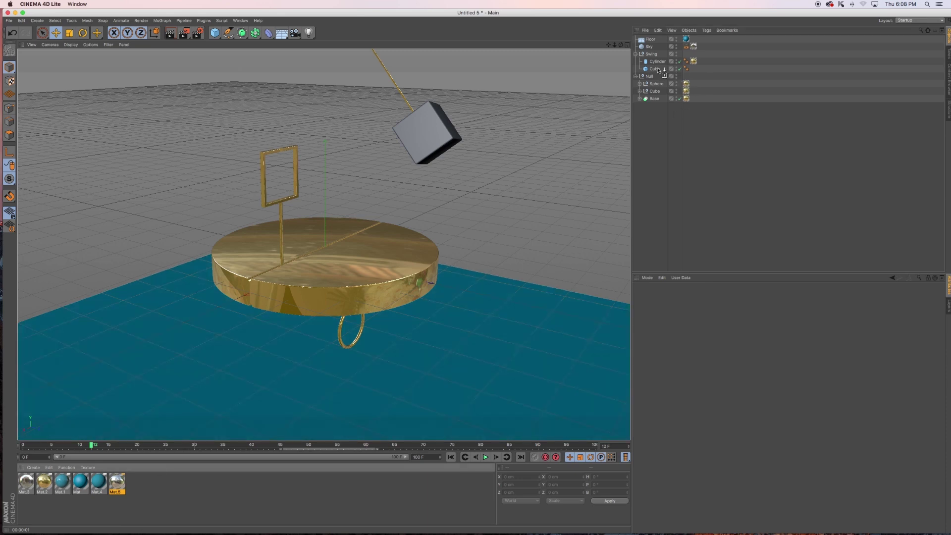
left_click_drag(689, 85, 657, 70)
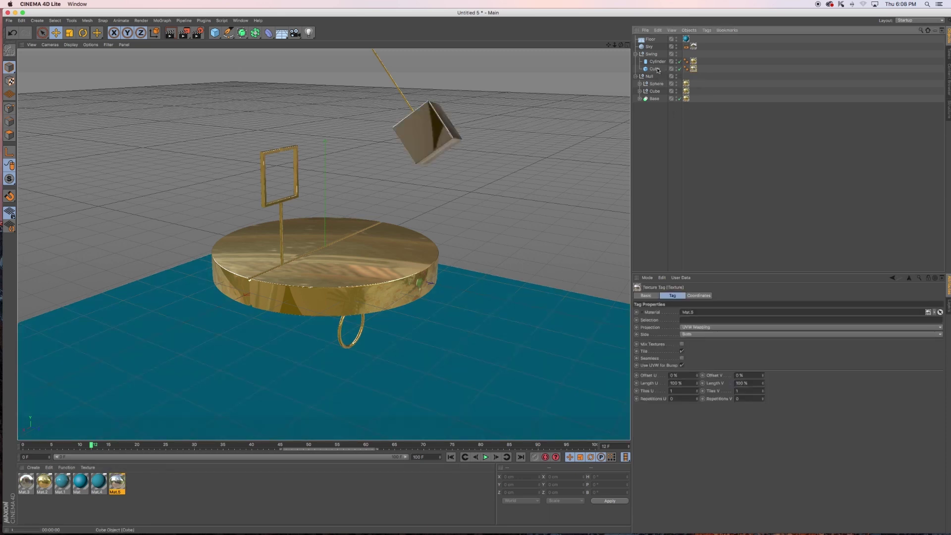
key("ctrl+r")
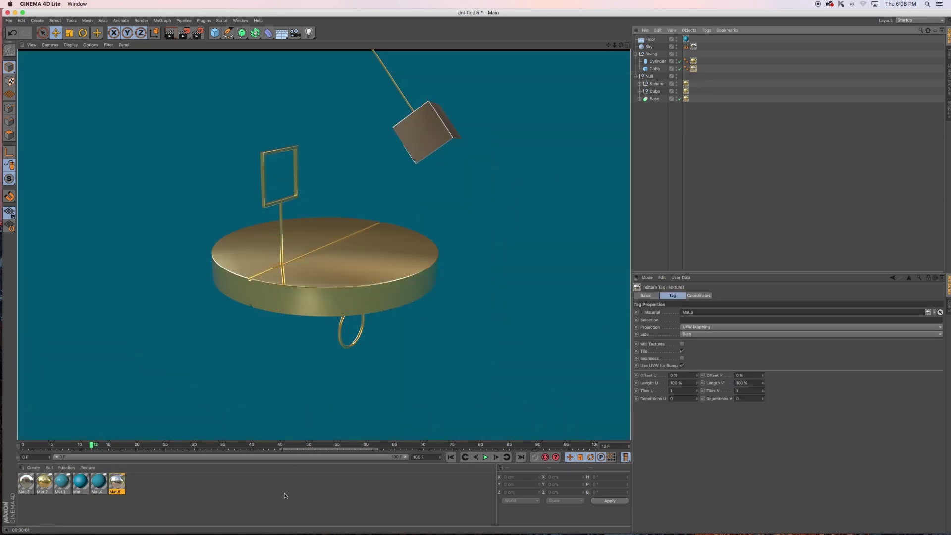
Render the pendulum at frames 49 and 60
left_click_drag(94, 447, 305, 455)
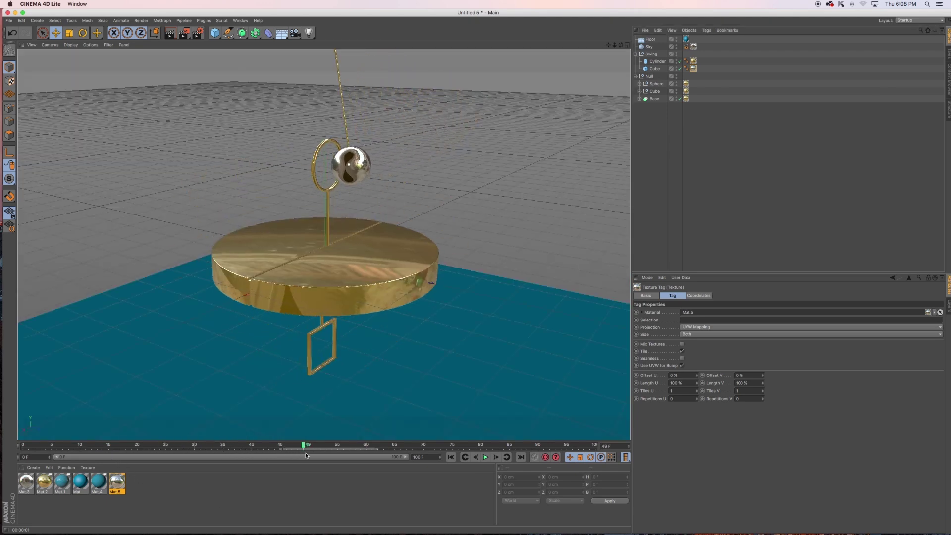
key("ctrl+r")
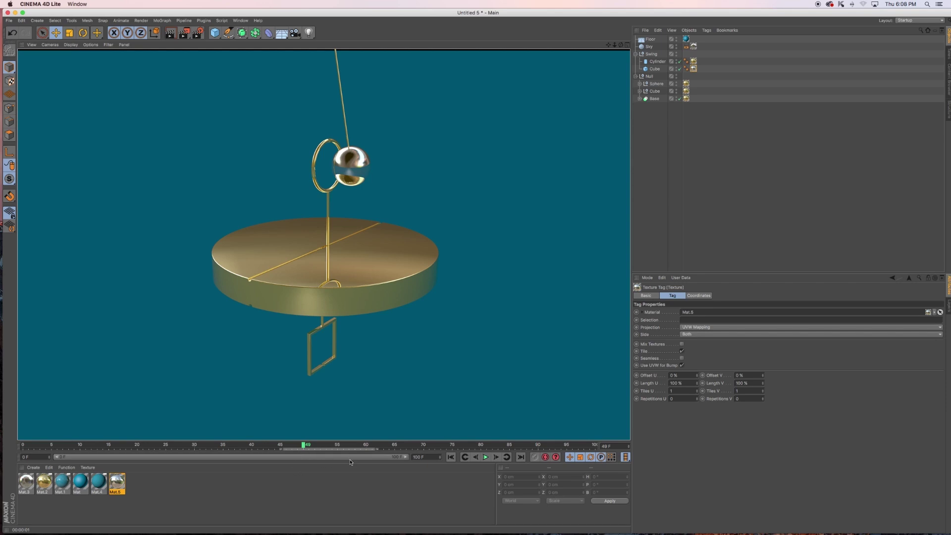
left_click_drag(305, 446, 366, 446)
left_click(170, 35)
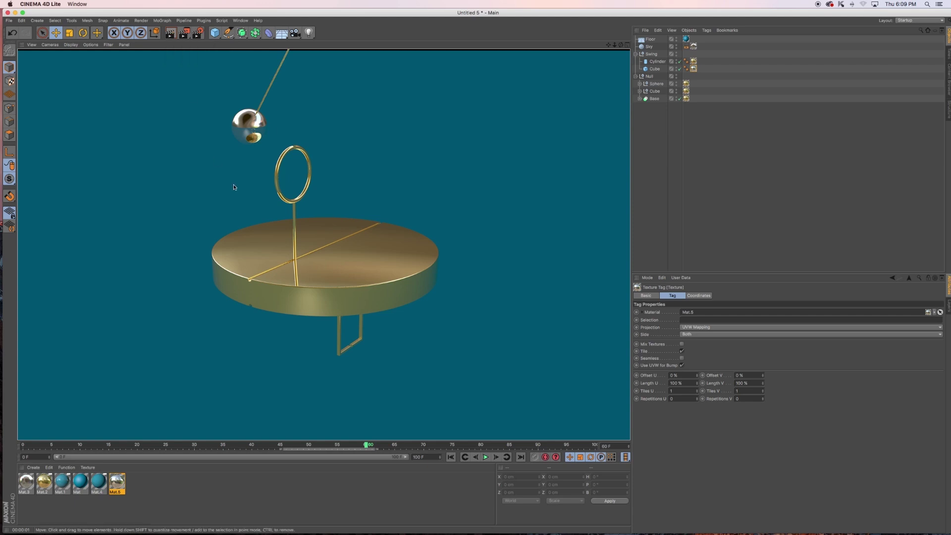
Render frame 93, then deselect and select the teal floor material Mat
left_click_drag(431, 448, 555, 448)
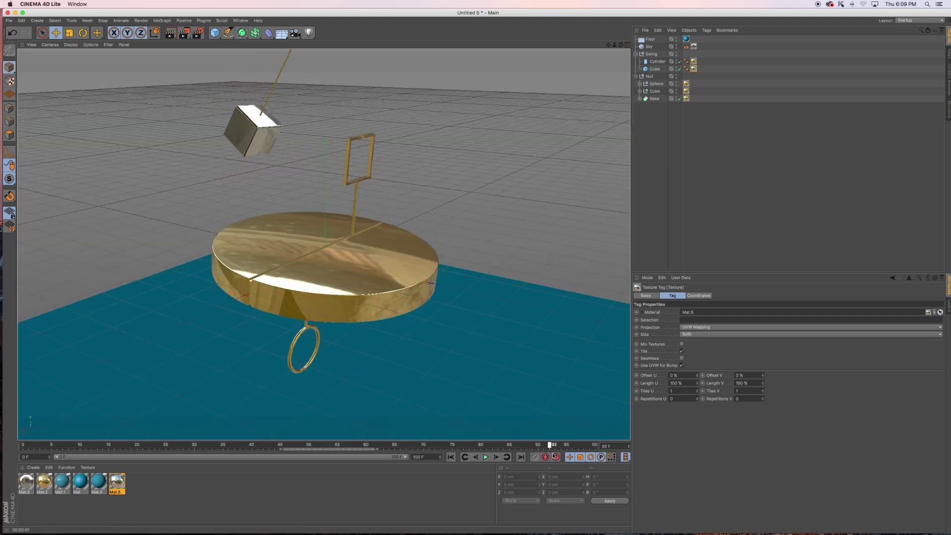
left_click(171, 34)
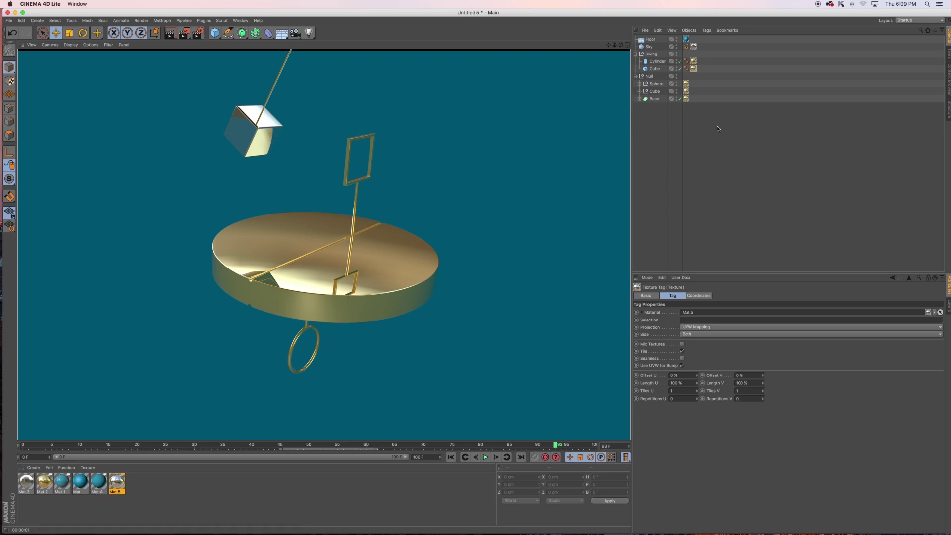
left_click(726, 43)
left_click(80, 483)
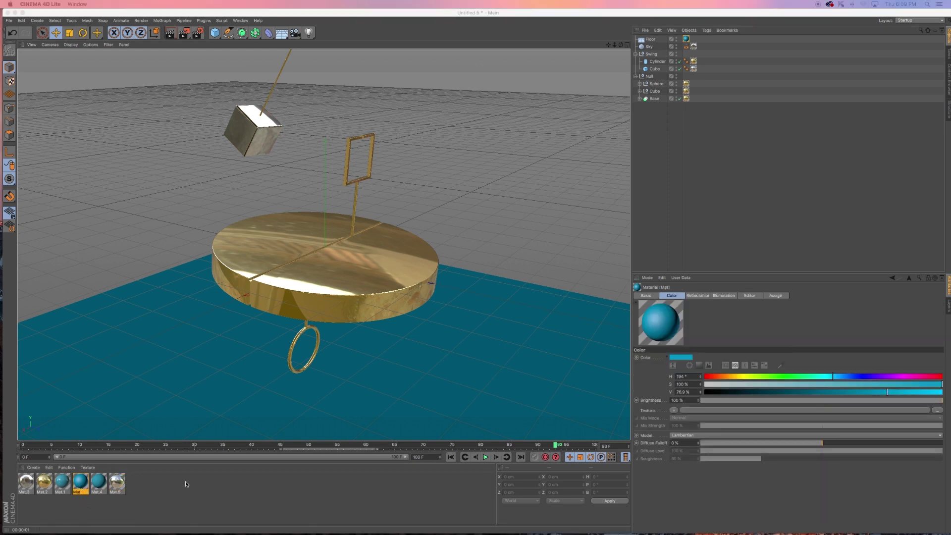
Remove the default specular reflection layer from Mat's reflectance
double_click(80, 480)
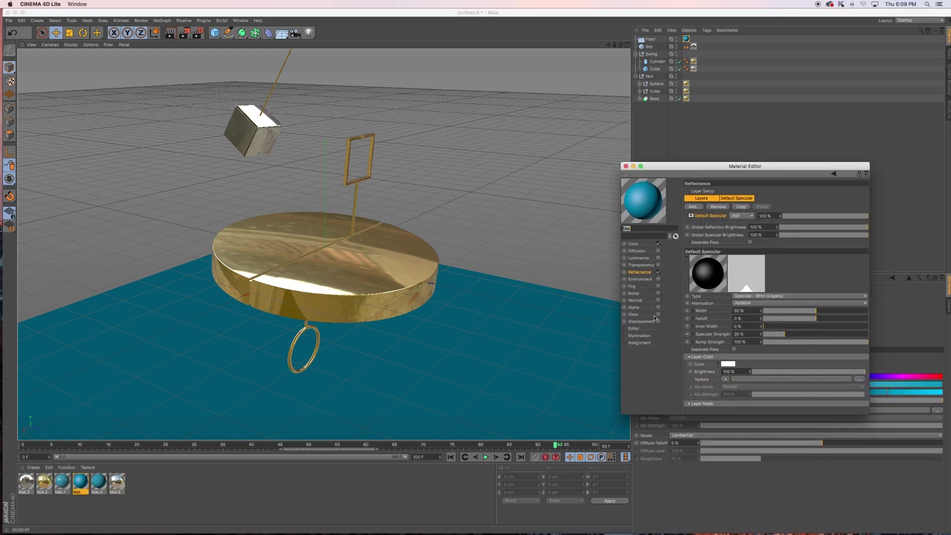
left_click(717, 206)
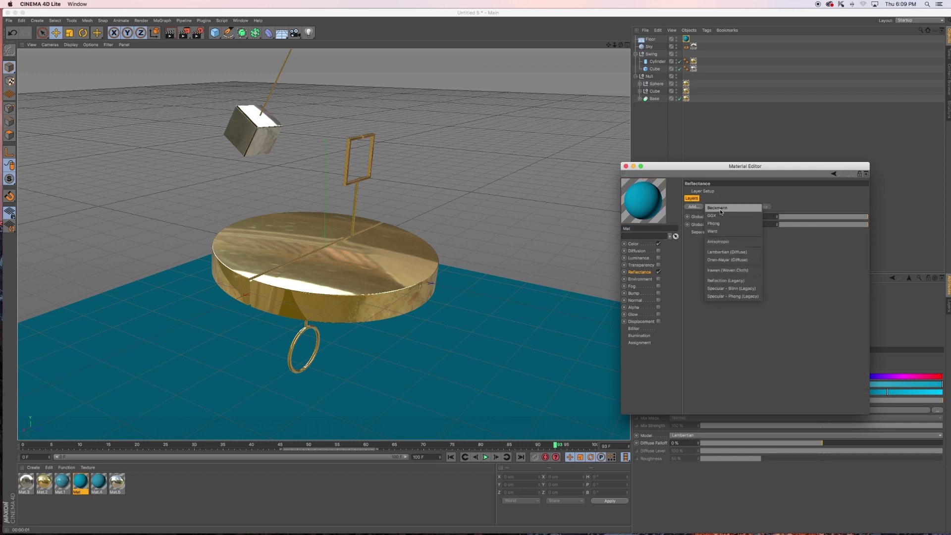
left_click(628, 171)
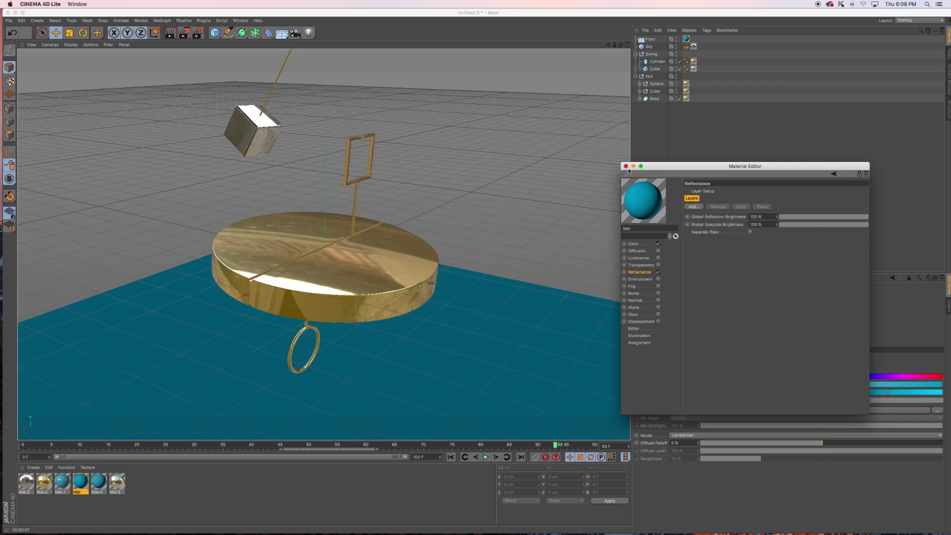
Apply Mat.1 to the Floor object and render a preview
left_click(626, 166)
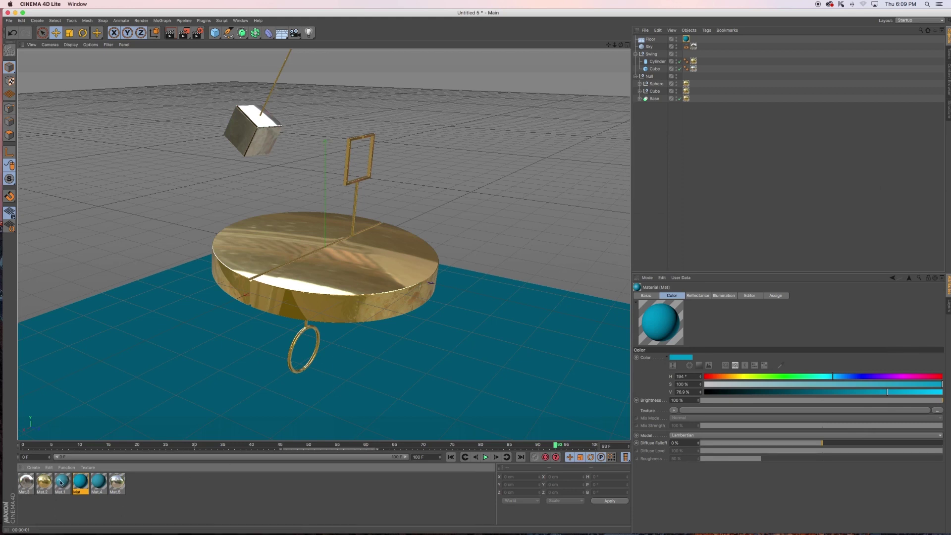
left_click_drag(60, 483, 685, 39)
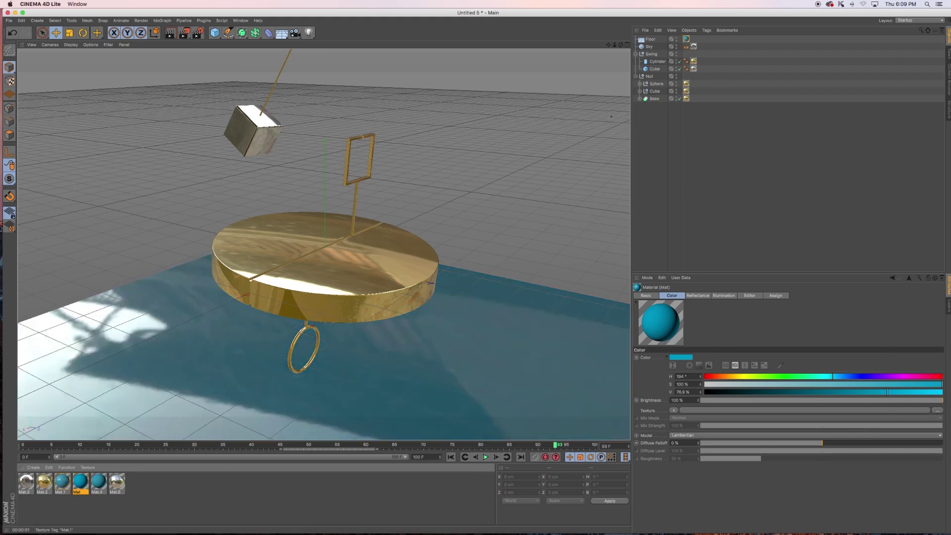
left_click(170, 34)
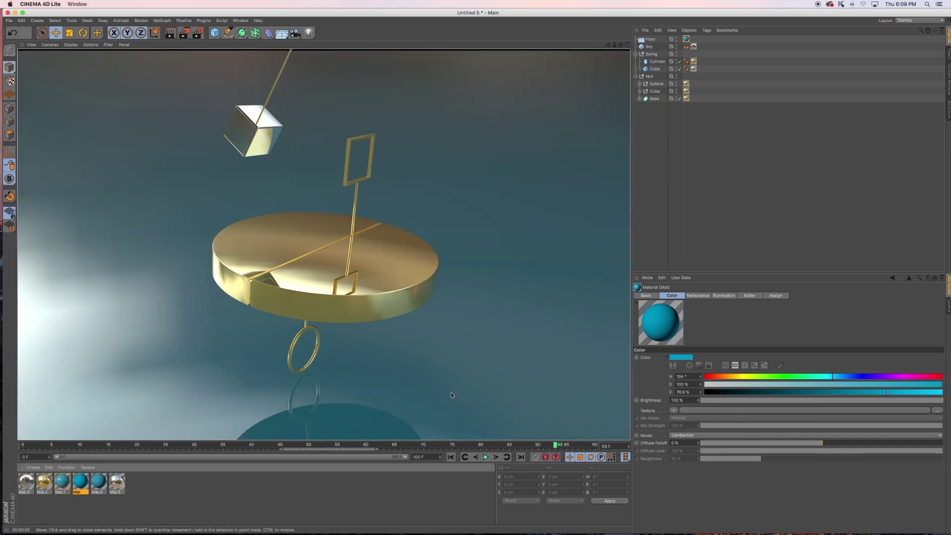
Add an area light, rotate it to face down, and raise it high above the pendulum
left_click(281, 34)
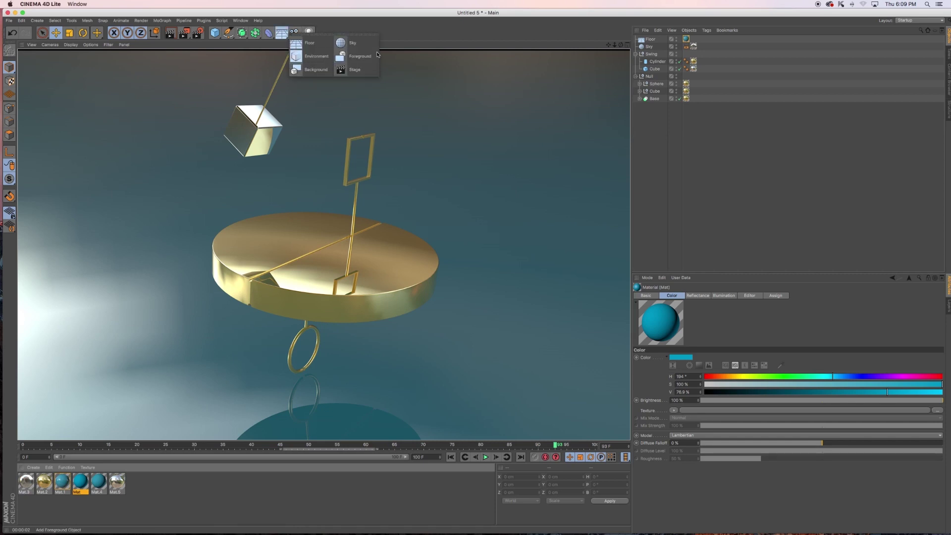
left_click(309, 33)
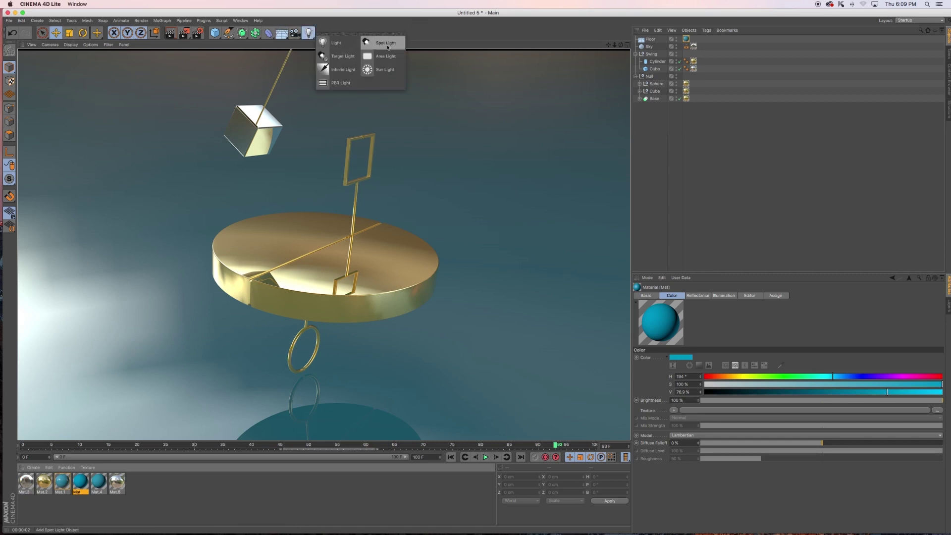
left_click(385, 57)
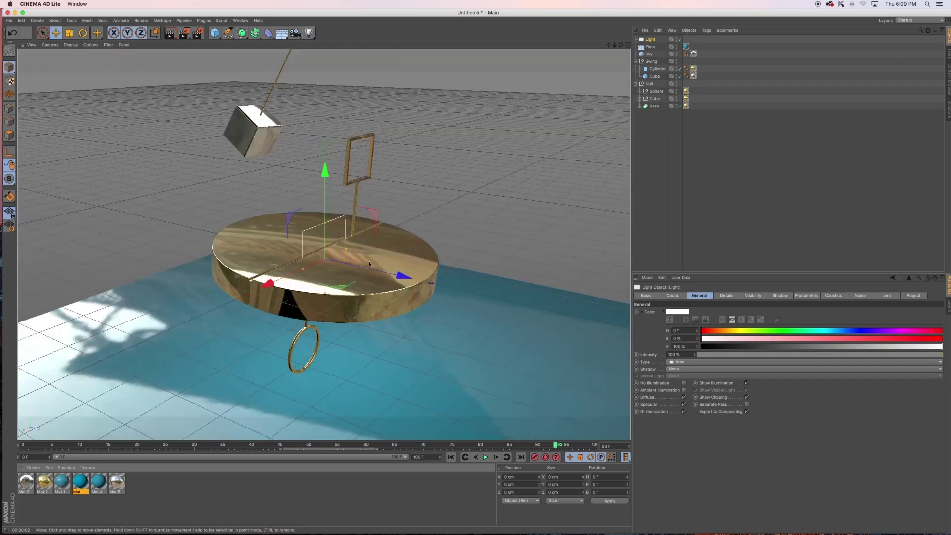
key("r")
mouse_move(369, 261)
left_mouse_down()
mouse_move(358, 222)
mouse_move(313, 200)
mouse_move(290, 203)
left_mouse_up()
key("e")
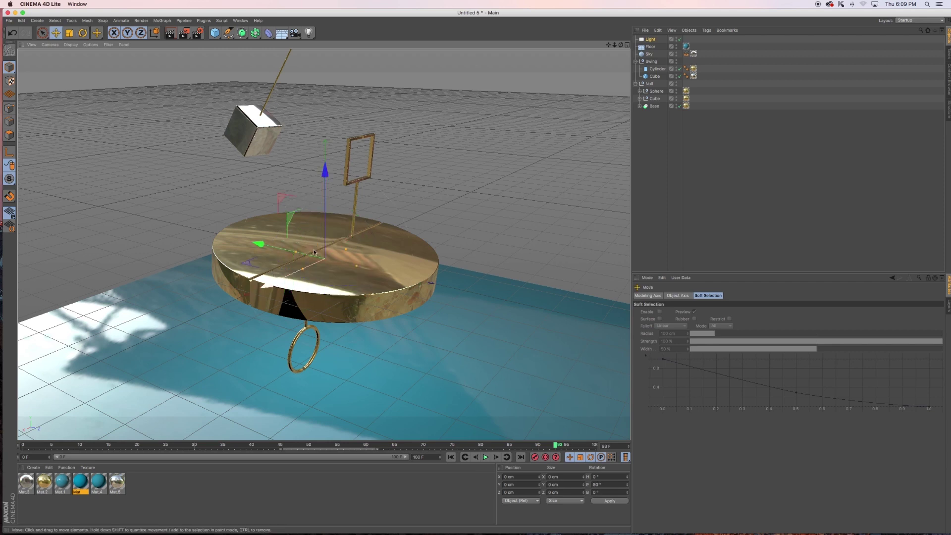
left_click_drag(324, 162, 327, 47)
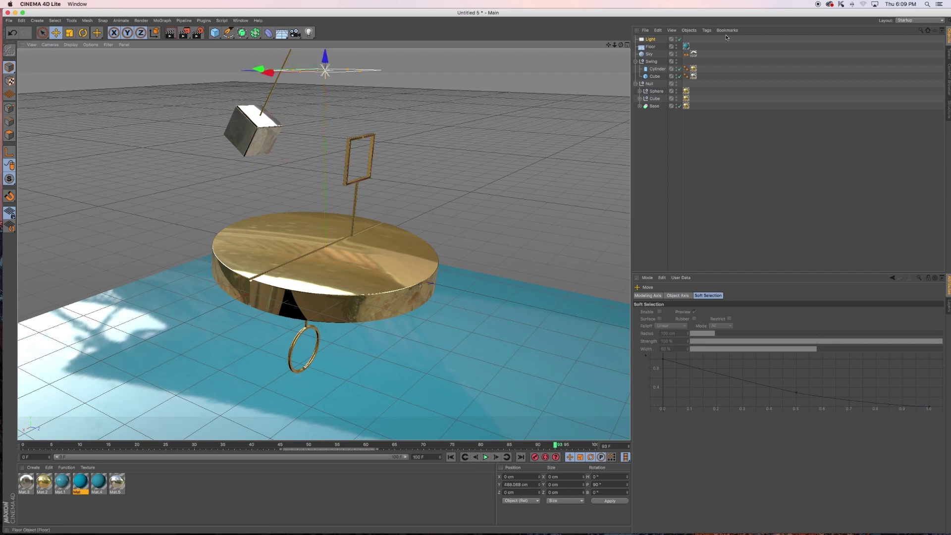
Give the light Inverse Square (Physically Accurate) falloff at about 789 cm radius, and add a camera
left_click(652, 40)
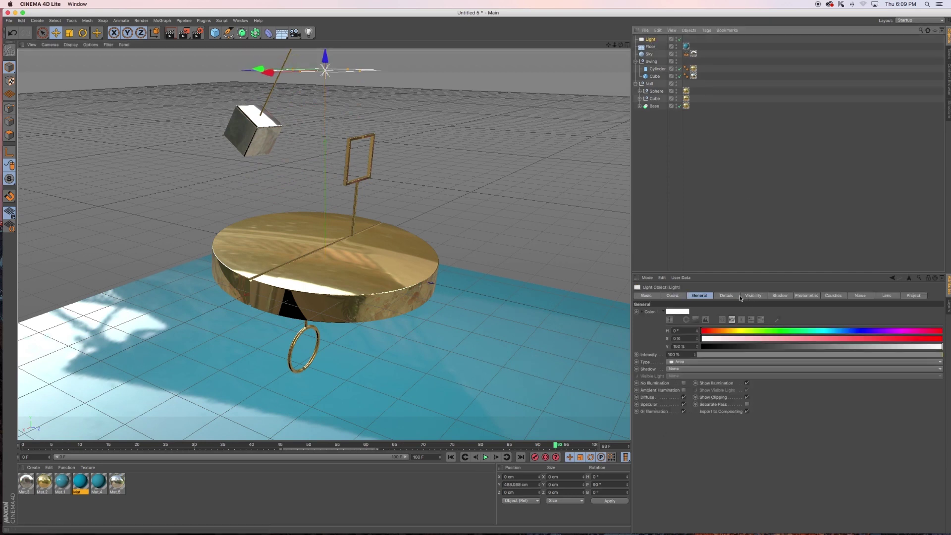
left_click(726, 295)
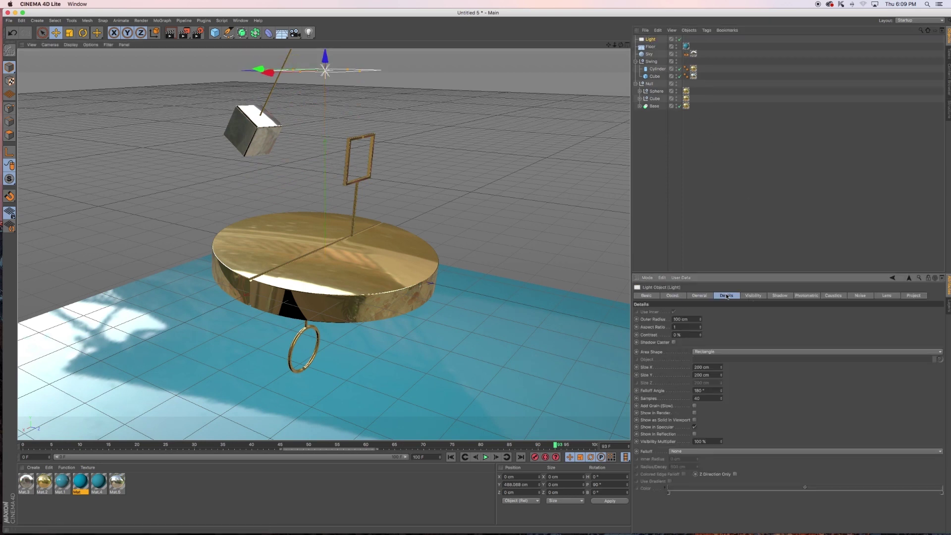
left_click(702, 450)
left_click(702, 459)
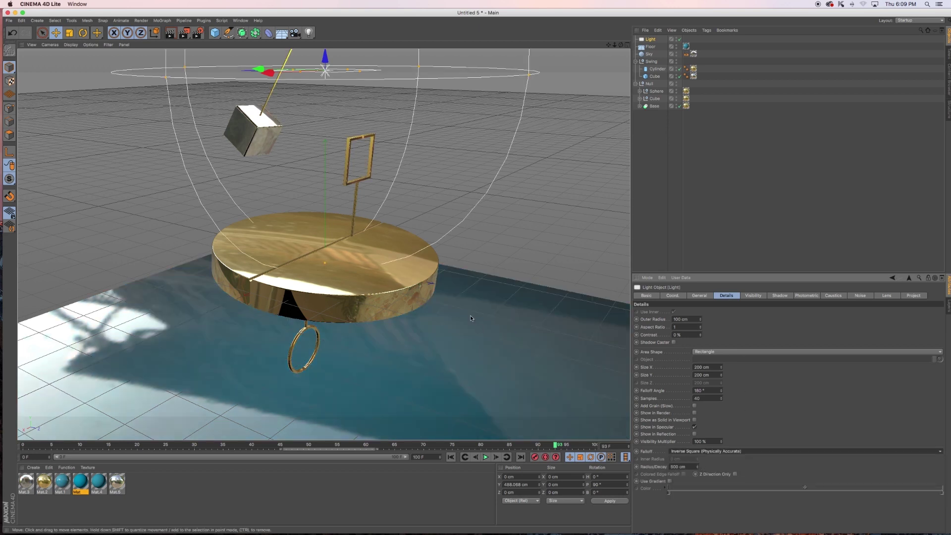
left_click_drag(324, 263, 348, 361)
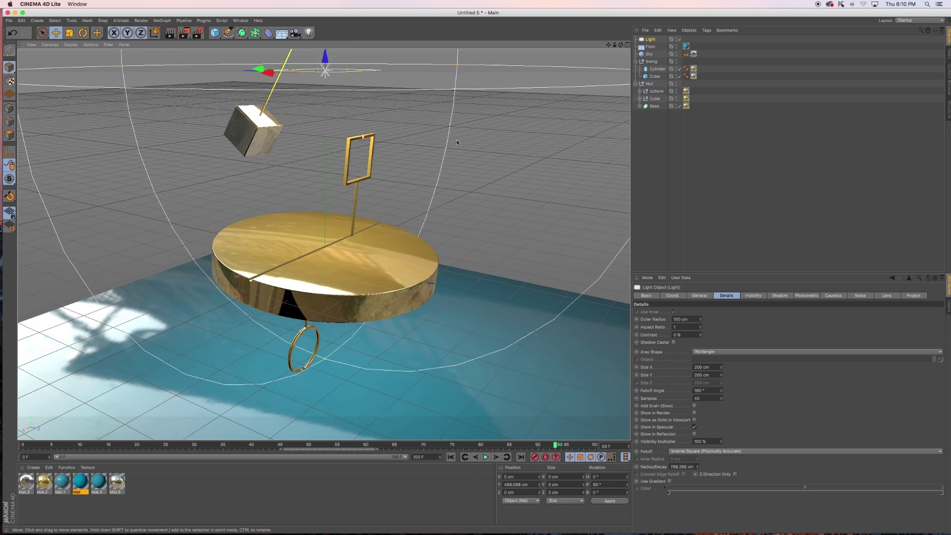
left_click(295, 33)
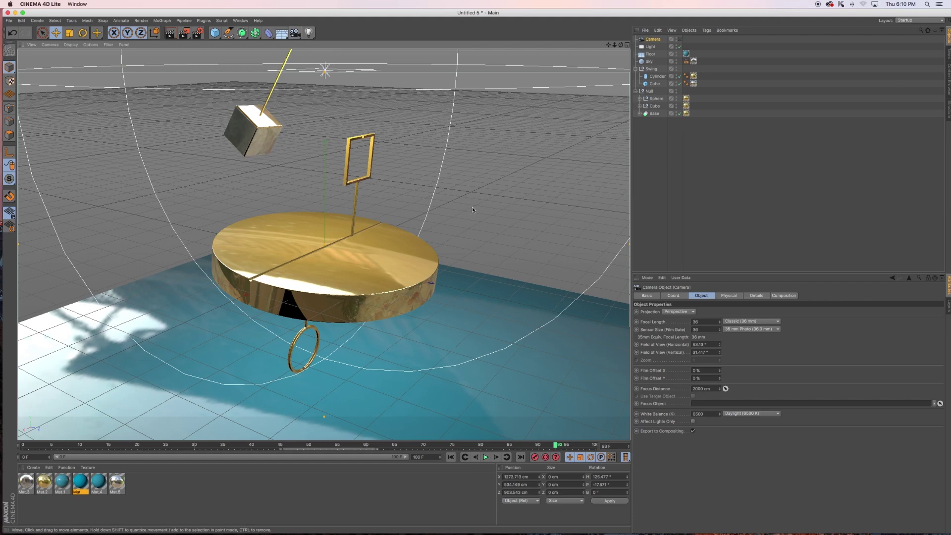
Tilt the area light to 87.684° and slide it along its axis, viewing through the camera
left_click(678, 40)
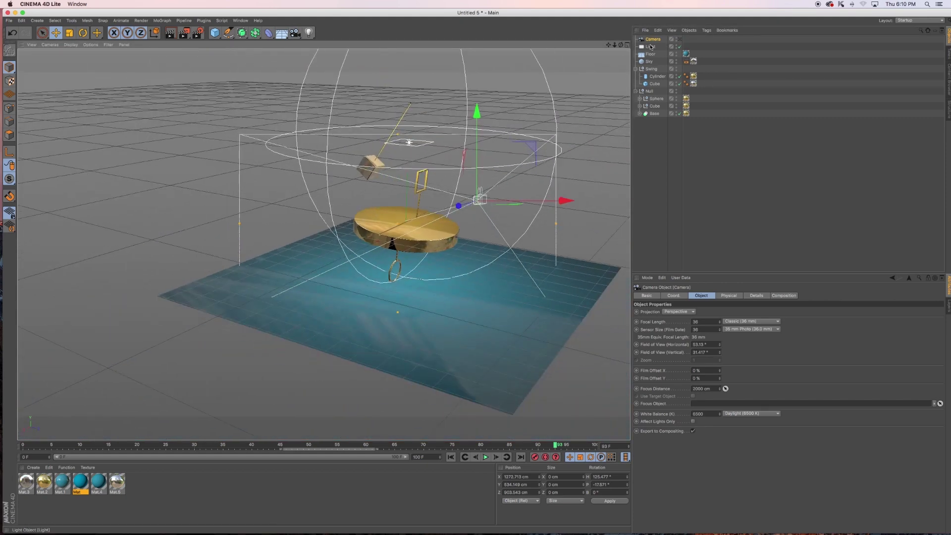
left_click(650, 47)
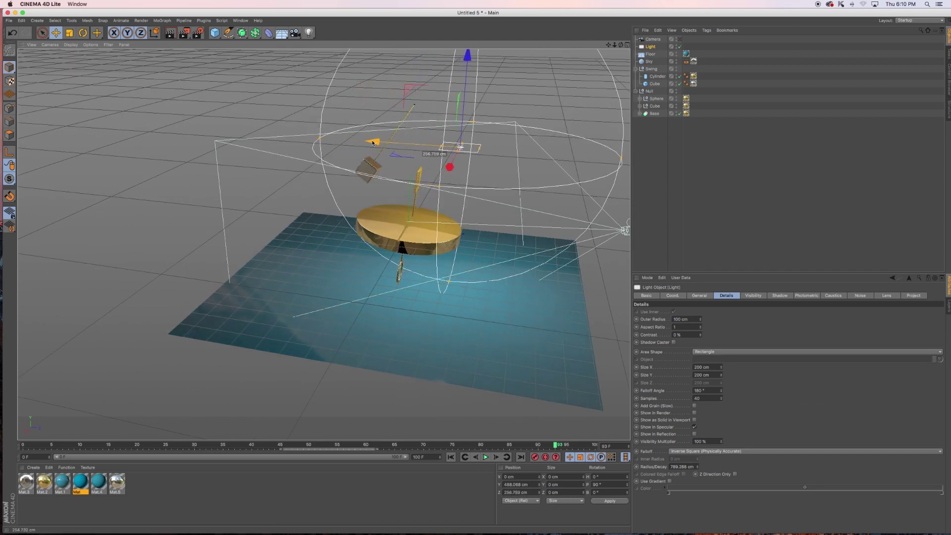
key("r")
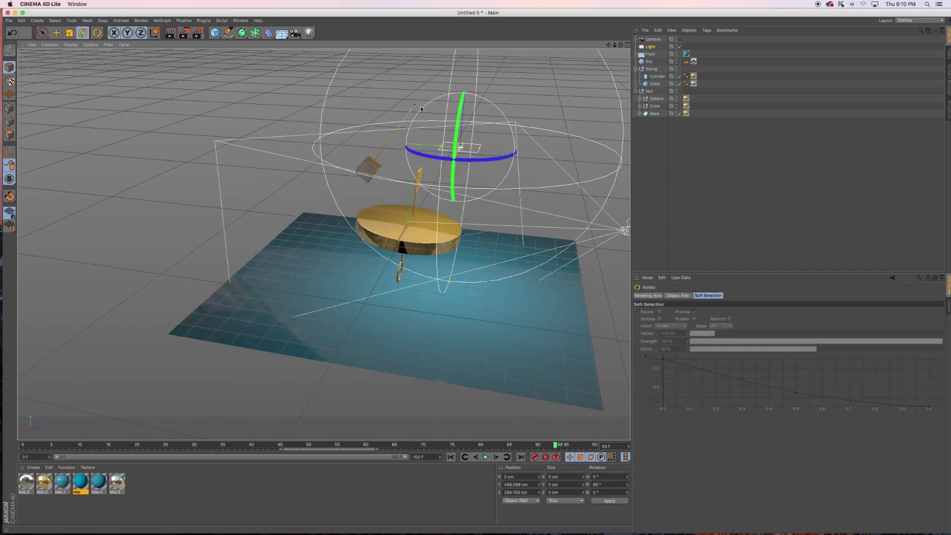
left_click_drag(421, 108, 465, 177)
key("e")
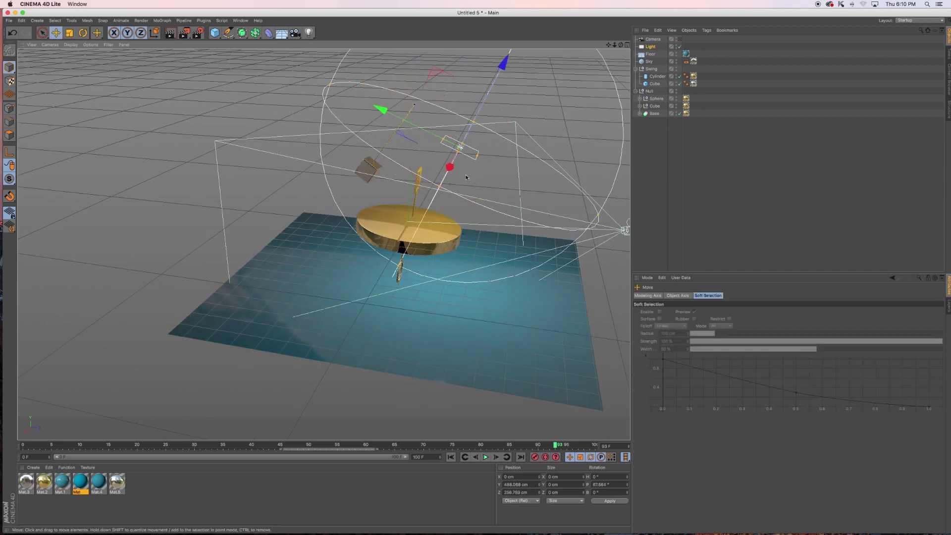
mouse_move(502, 63)
left_mouse_down()
mouse_move(485, 83)
mouse_move(497, 54)
left_mouse_up()
left_click(680, 40)
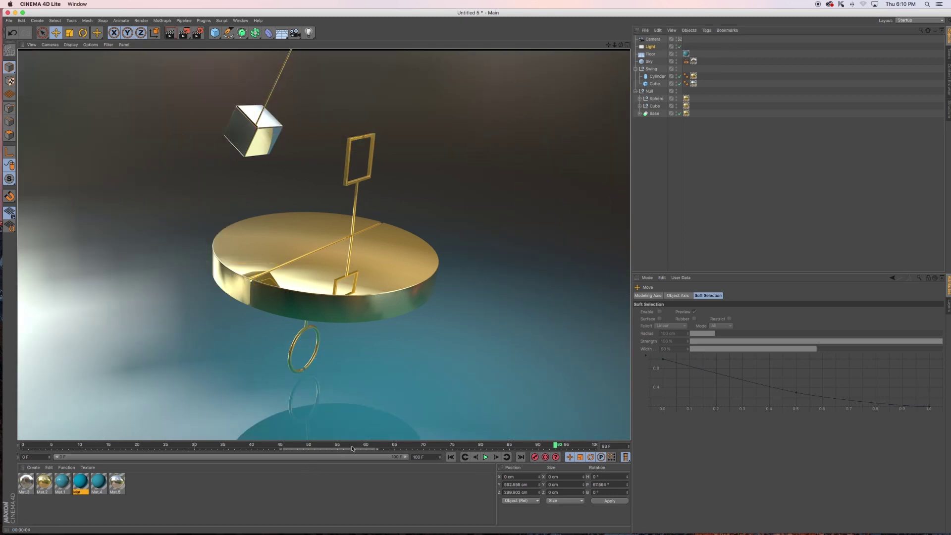
At frame 71, switch the light's shadow type to Area and re-render
mouse_move(343, 447)
left_mouse_down()
mouse_move(423, 454)
mouse_move(312, 454)
left_mouse_up()
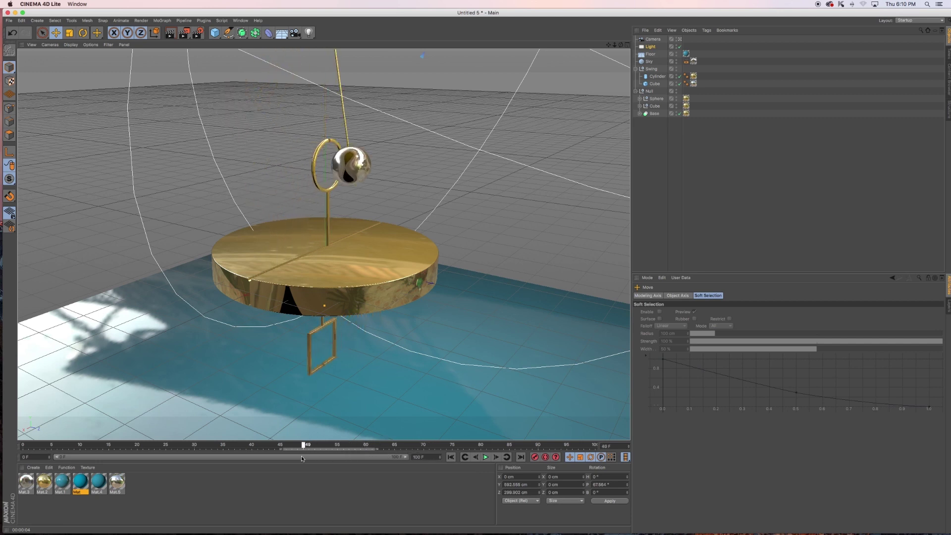
left_click(170, 33)
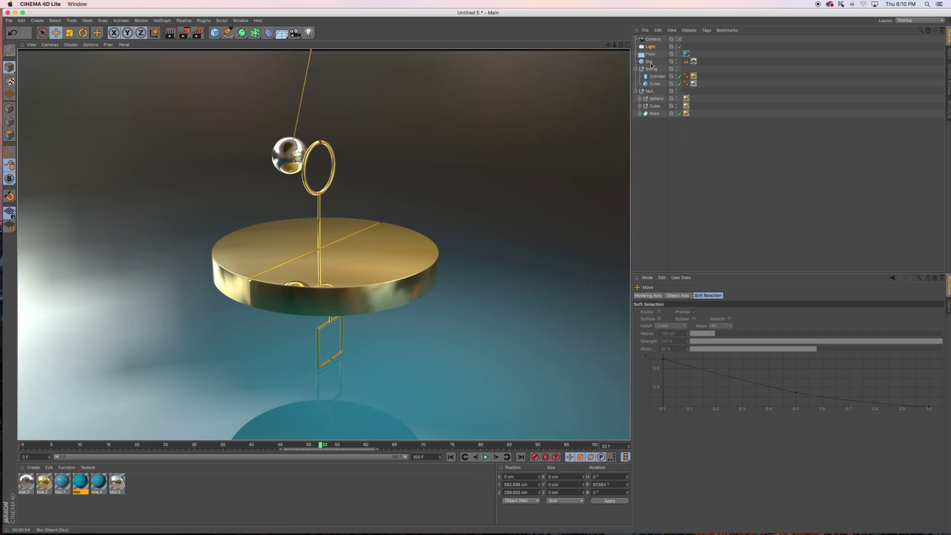
left_click(650, 47)
left_click(780, 295)
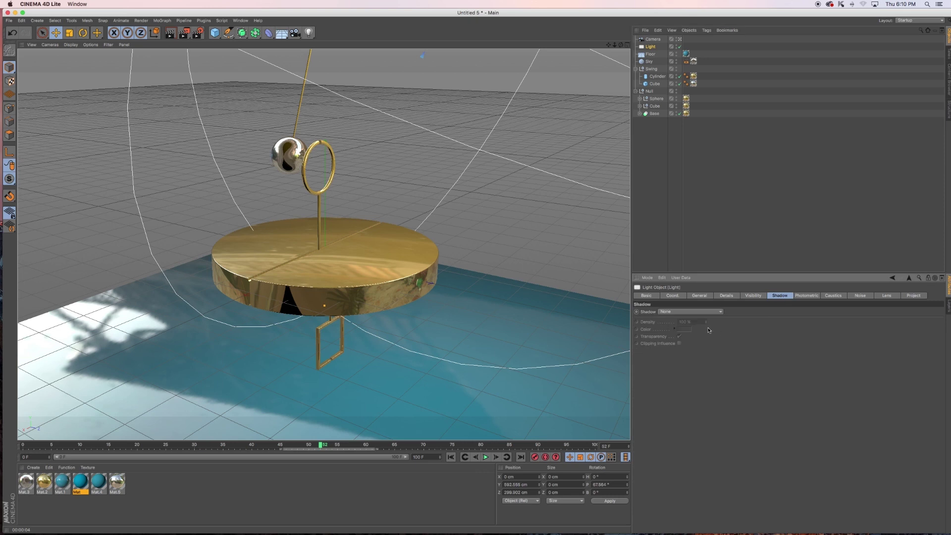
left_click(691, 312)
left_click(683, 341)
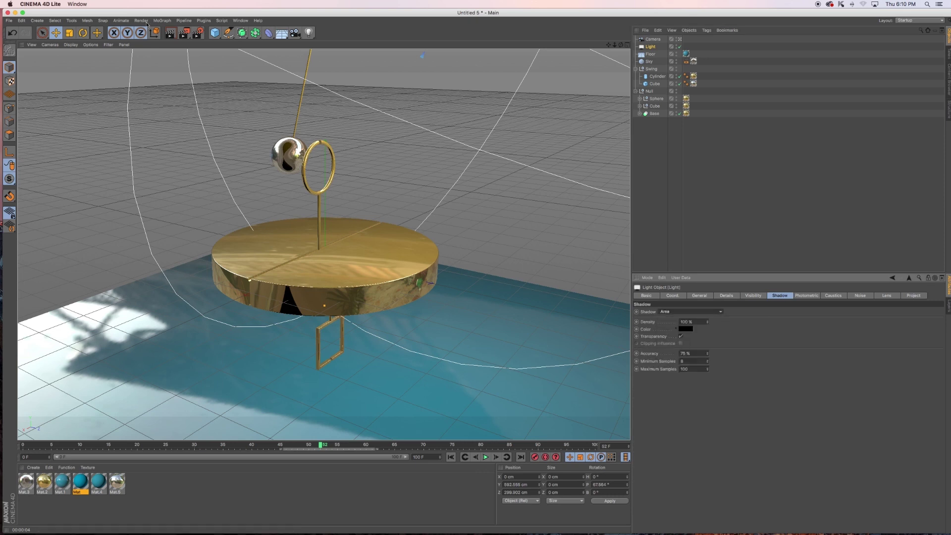
left_click(168, 33)
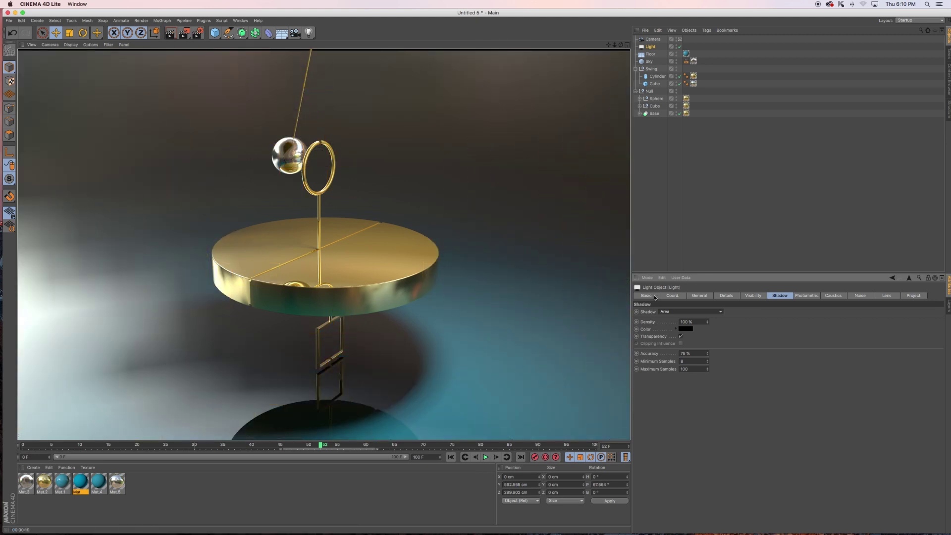
At frame 56, set the light's shadow density to 20%, render, and play the swing
left_click_drag(328, 444, 342, 444)
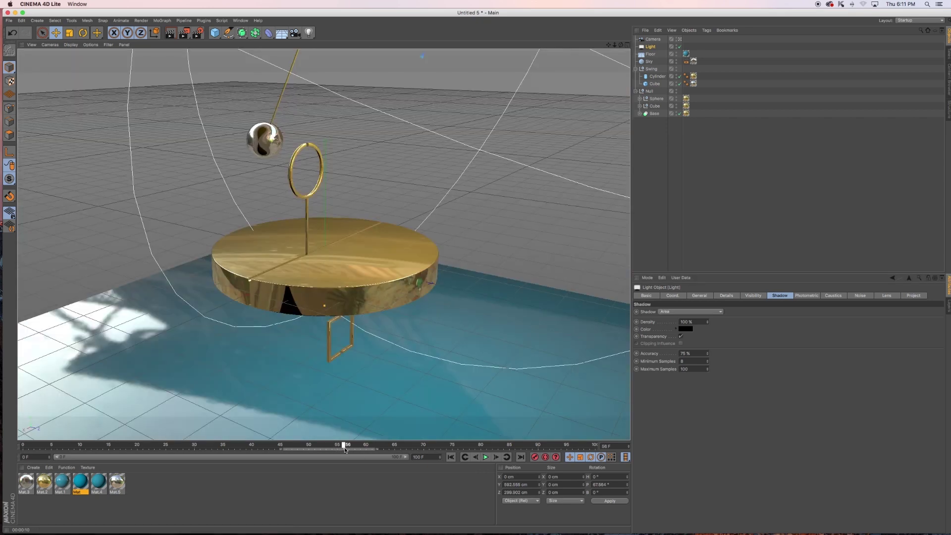
left_click_drag(695, 322, 668, 322)
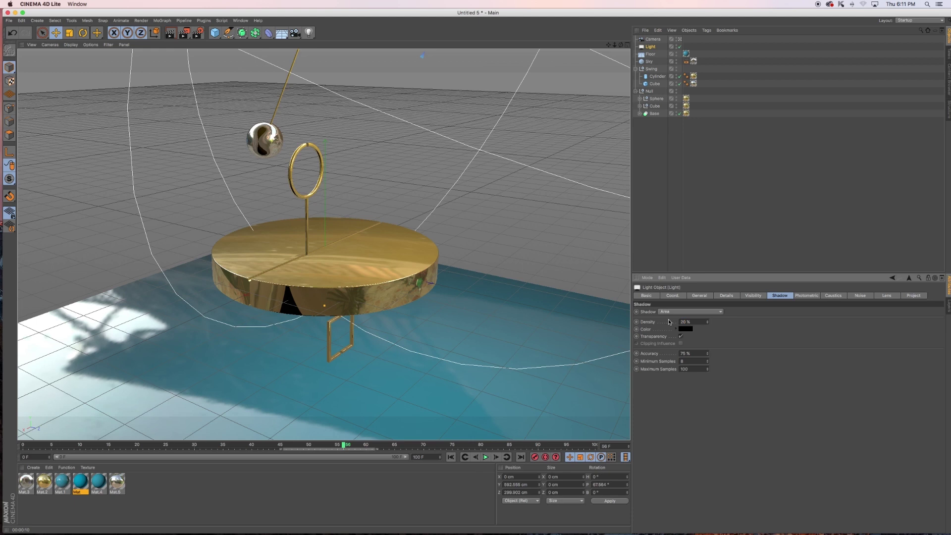
key("ctrl+r")
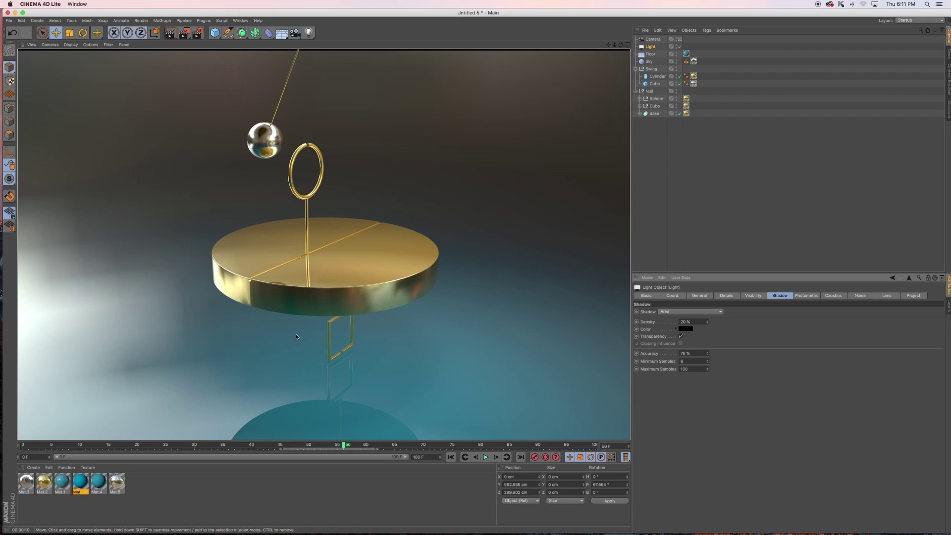
left_click(486, 458)
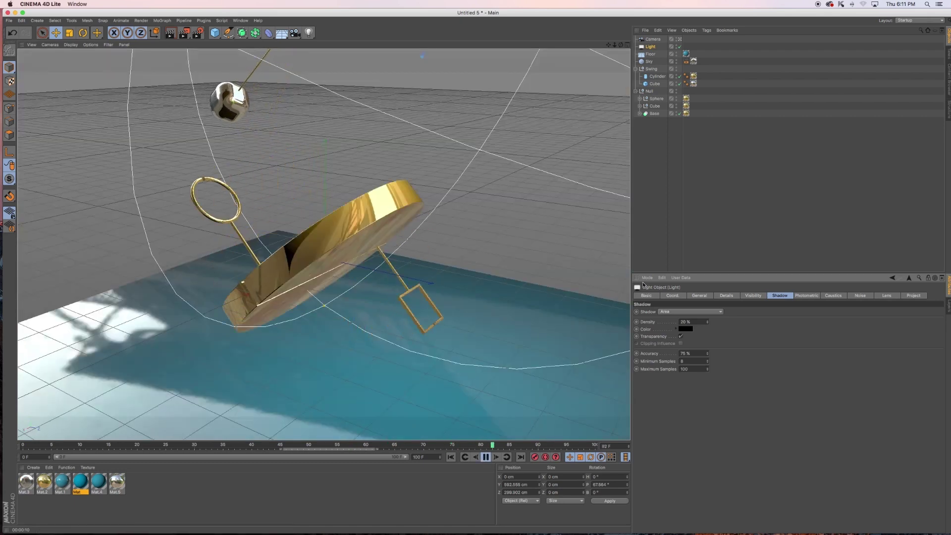
left_click(661, 243)
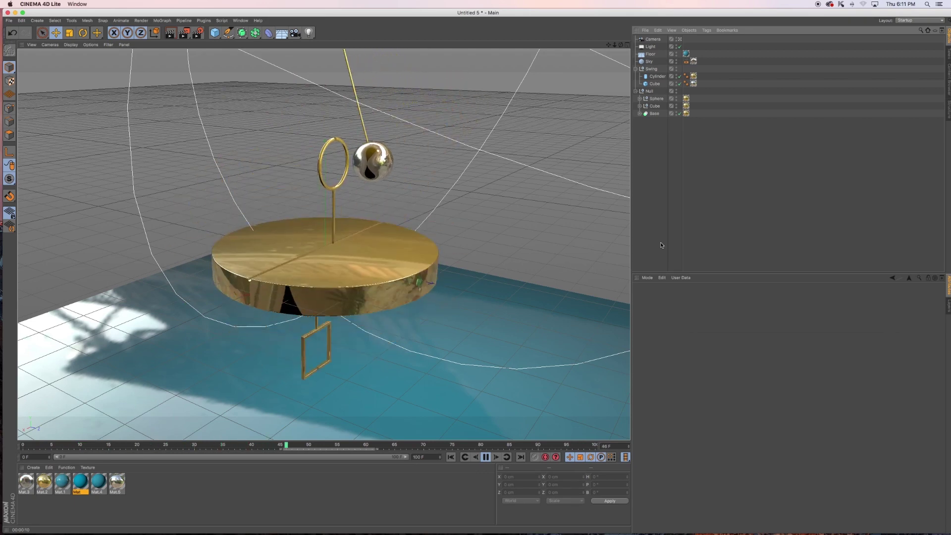